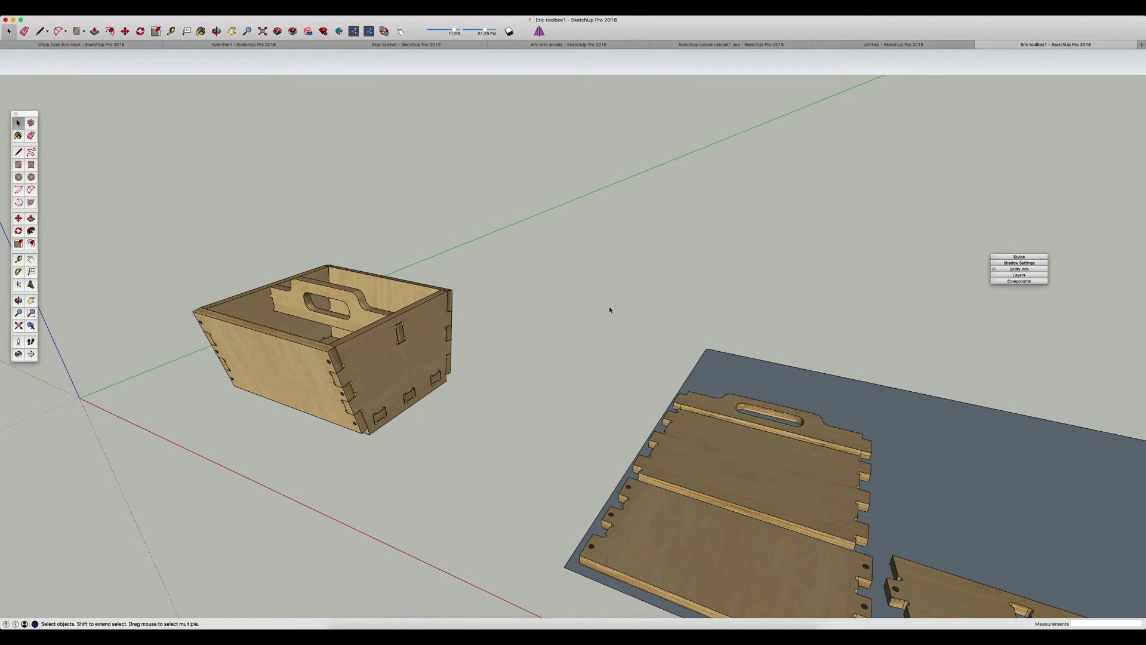
# Step: Measure the plywood thickness at the front corner joint of the assembled toolbox
pyautogui.scroll(5, 384, 368)
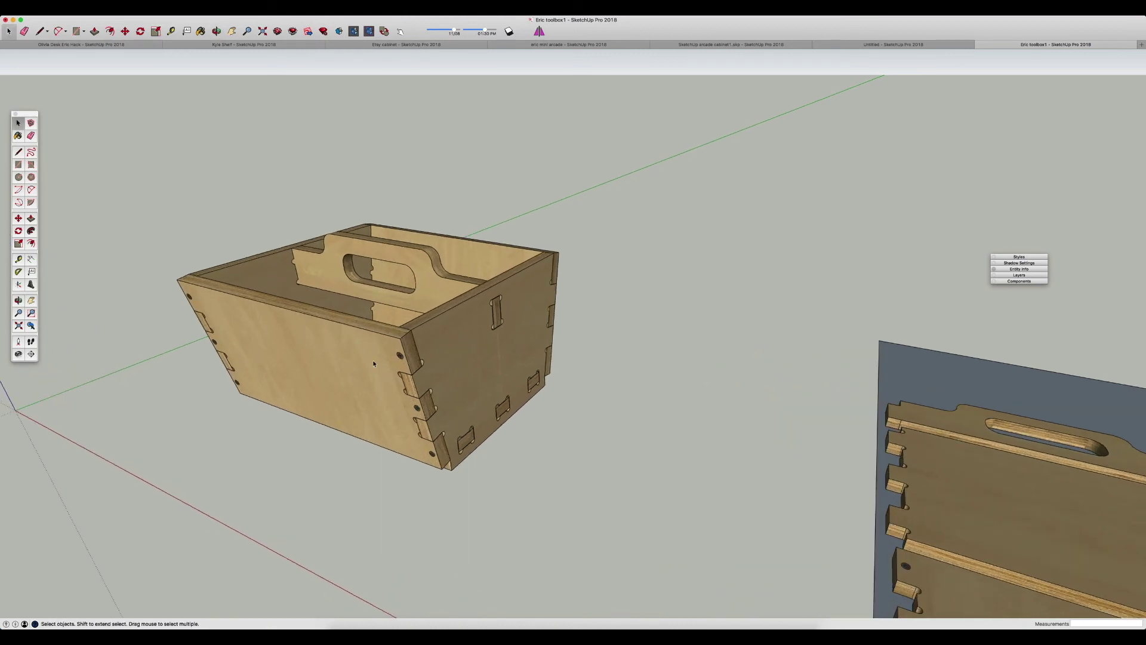
pyautogui.moveTo(382, 365); pyautogui.dragTo(704, 360, button='middle')
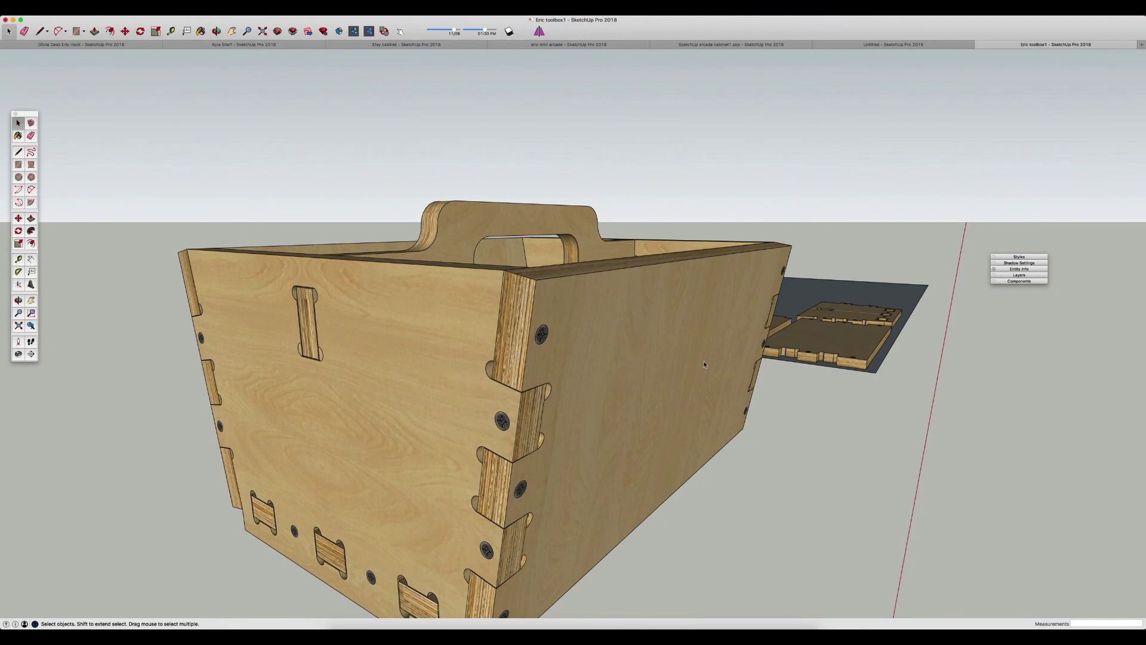
pyautogui.press('t')
pyautogui.click(527, 347)
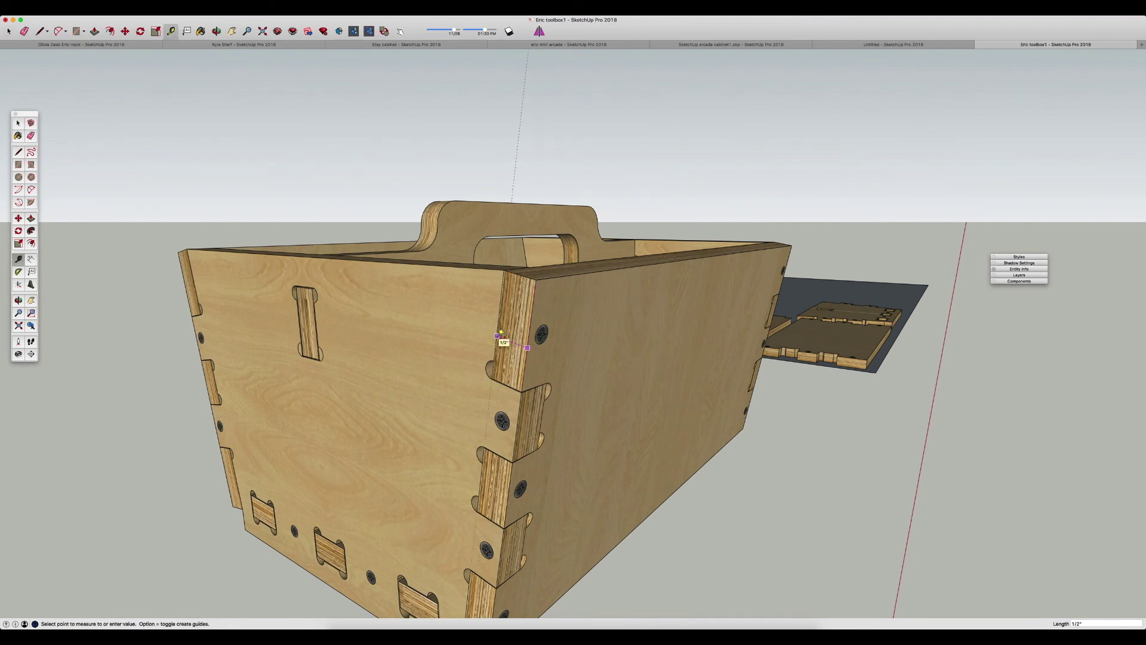
pyautogui.press('space')
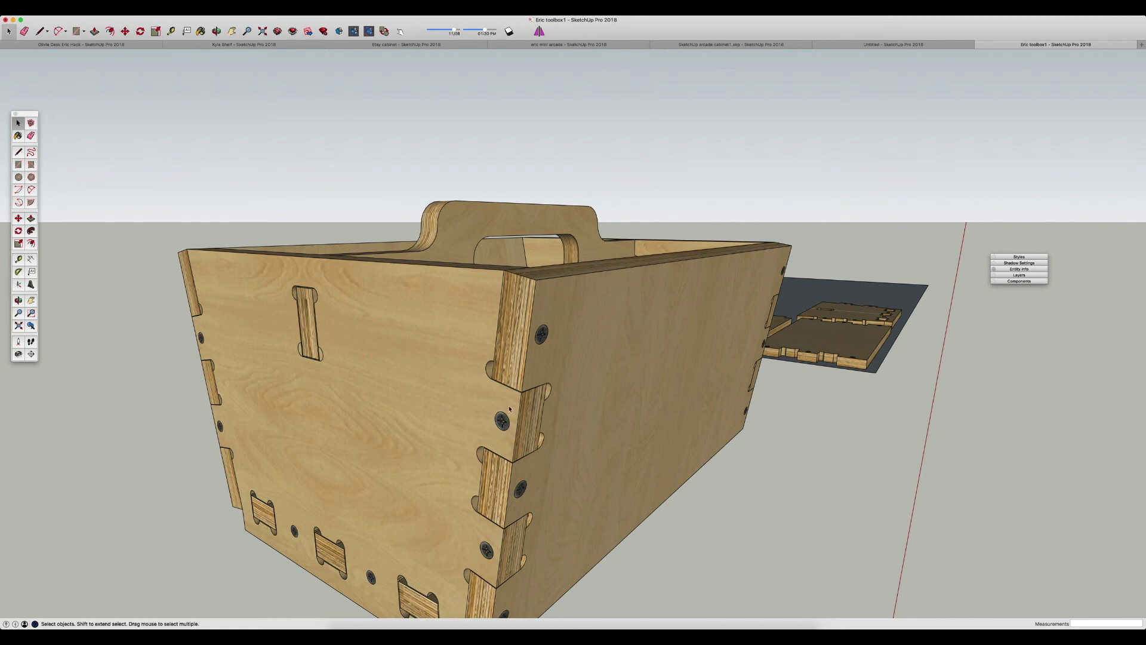
# Step: Open the toolbox group and try moving its long front panel out from the box
pyautogui.scroll(-2, 509, 412)
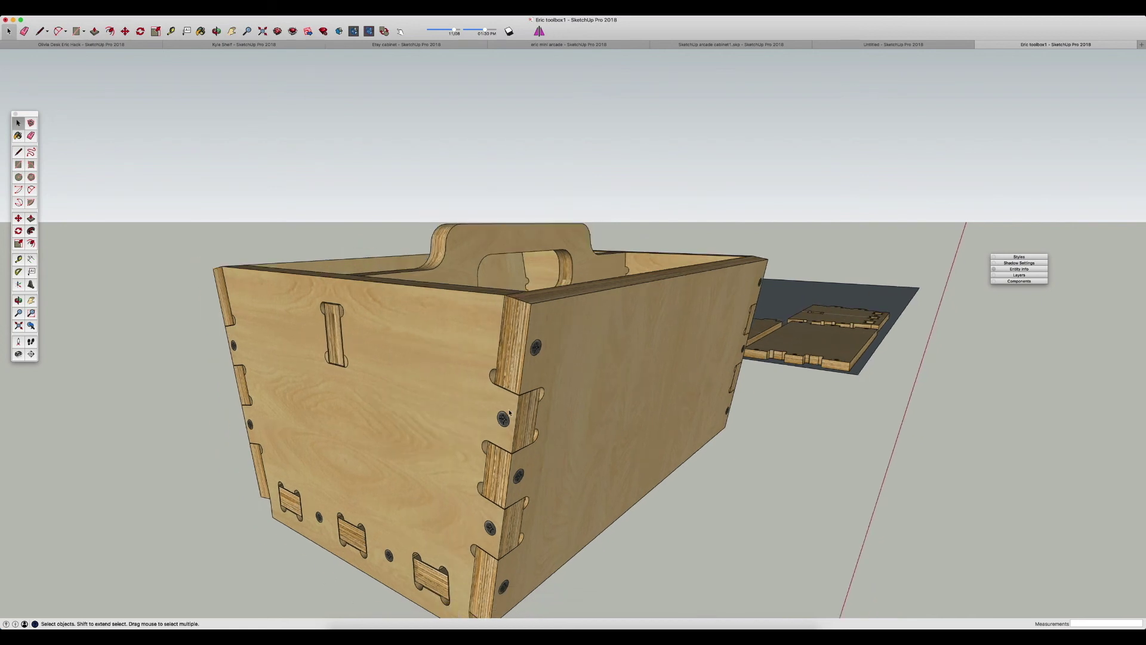
pyautogui.moveTo(509, 412); pyautogui.dragTo(313, 400, button='middle')
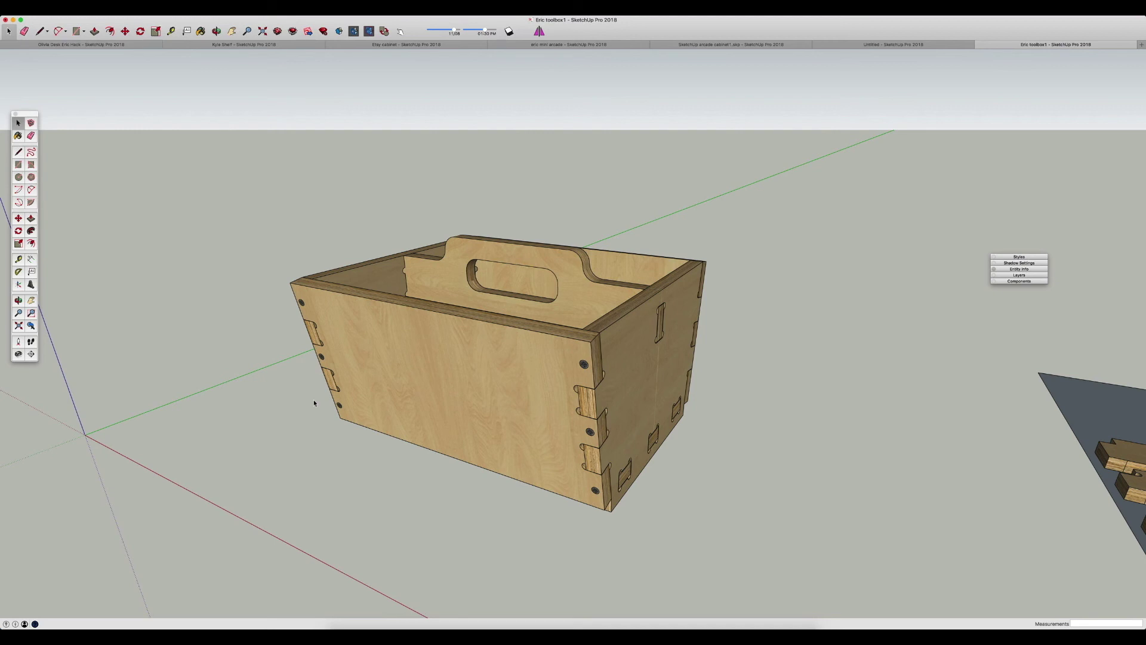
pyautogui.keyDown('shift'); pyautogui.moveTo(438, 425); pyautogui.dragTo(352, 457, button='middle'); pyautogui.keyUp('shift')
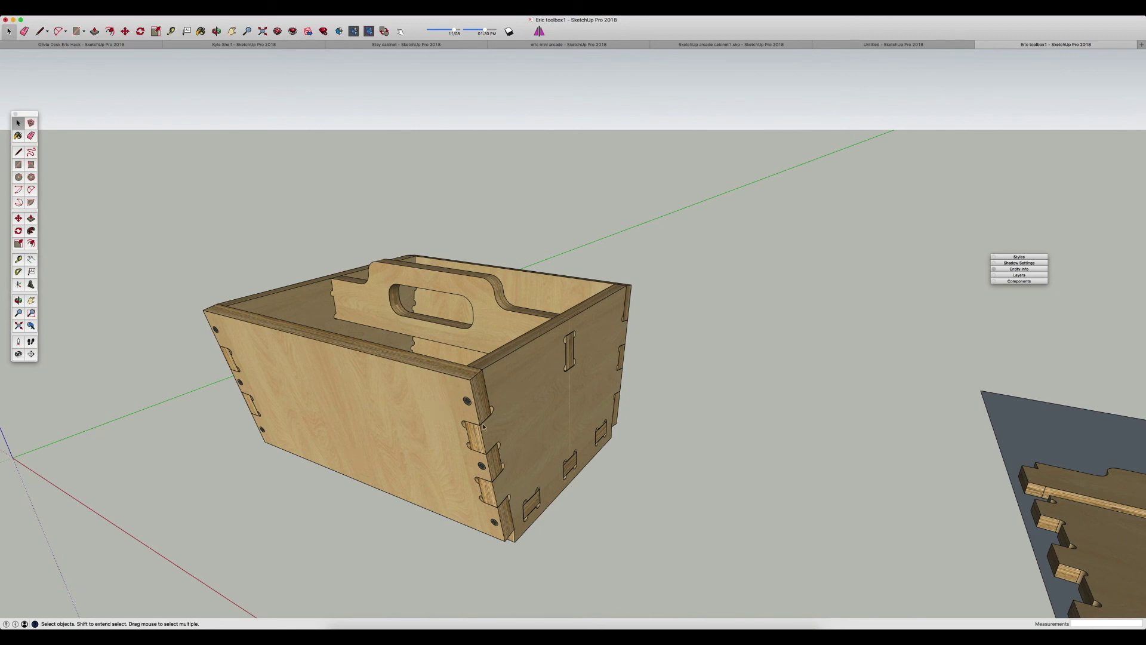
pyautogui.click(489, 383)
pyautogui.doubleClick(517, 384)
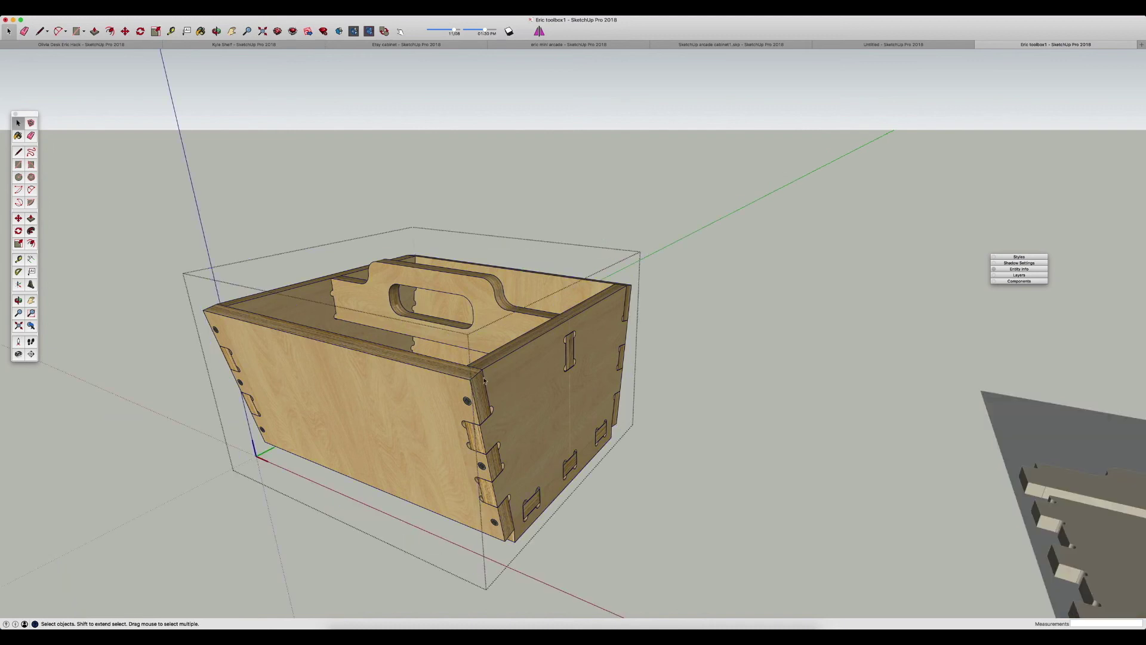
pyautogui.click(454, 395)
pyautogui.press('m')
pyautogui.click(469, 386)
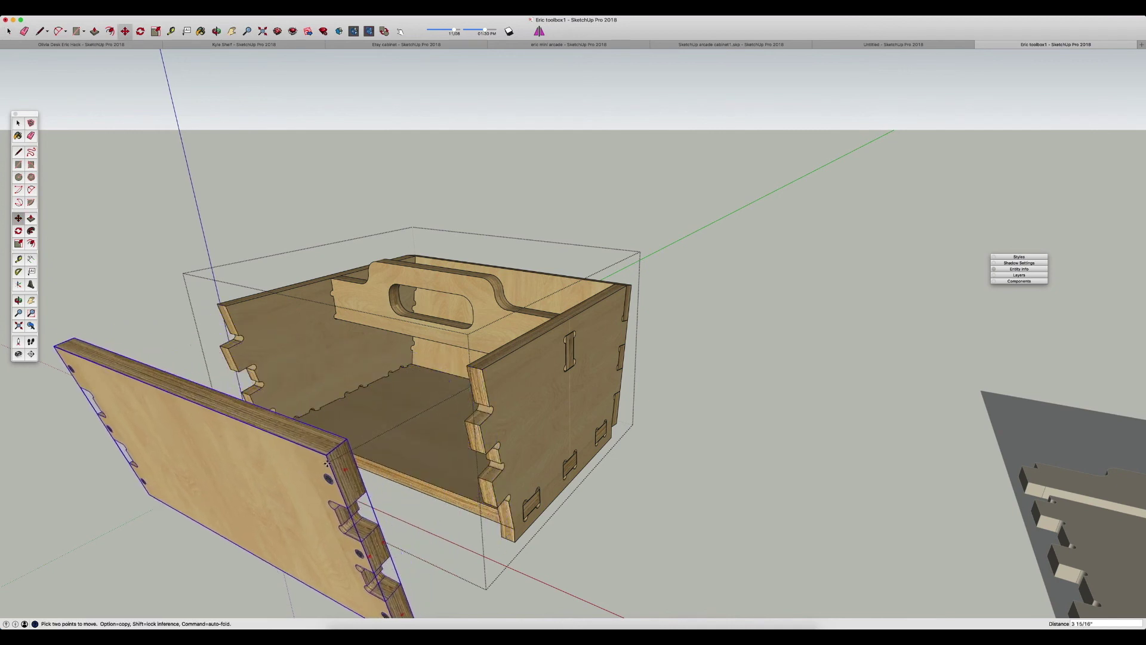
pyautogui.click(473, 388)
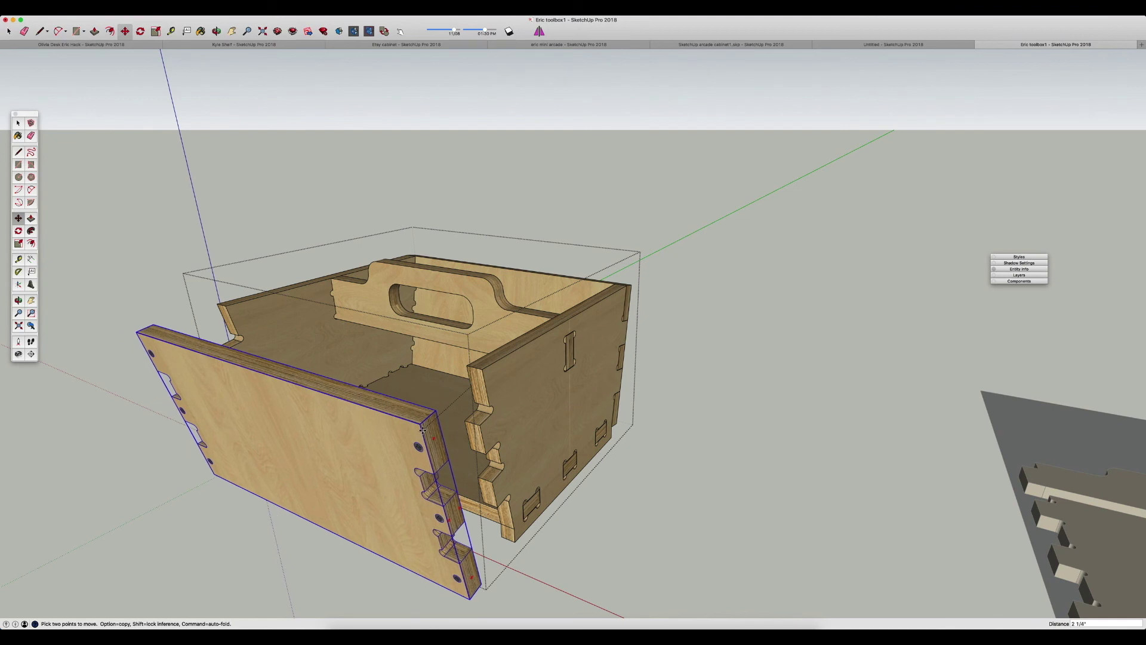
pyautogui.click(476, 373)
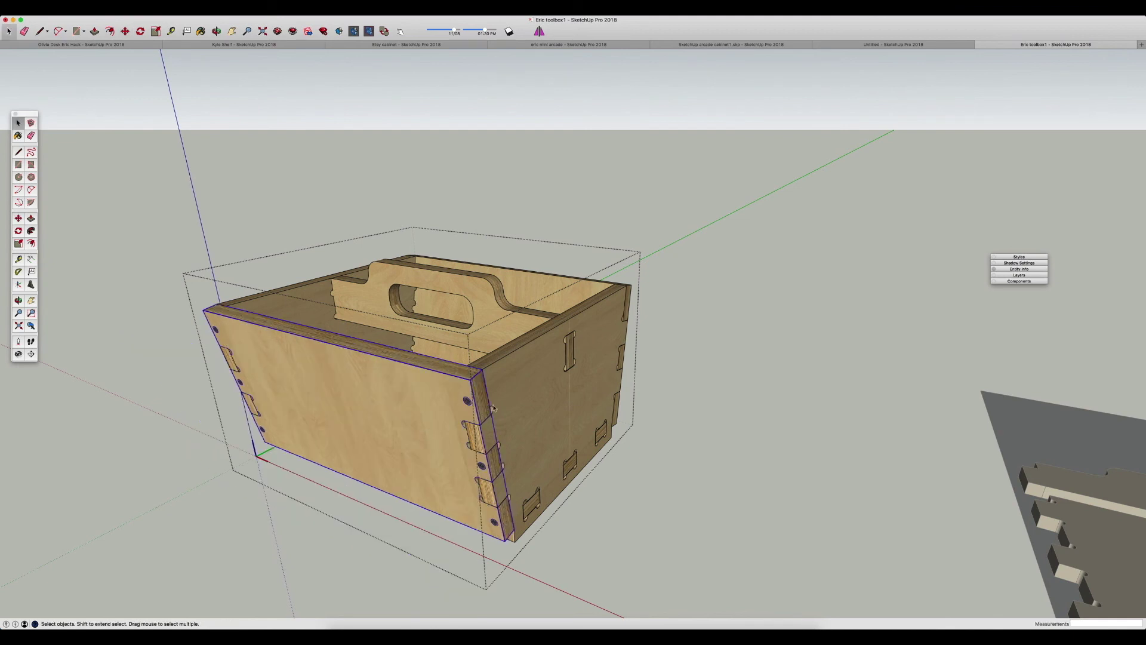
# Step: Open the toolbox's end panel for editing and try to Push/Pull its outer face outward
pyautogui.click(505, 377)
pyautogui.press('space')
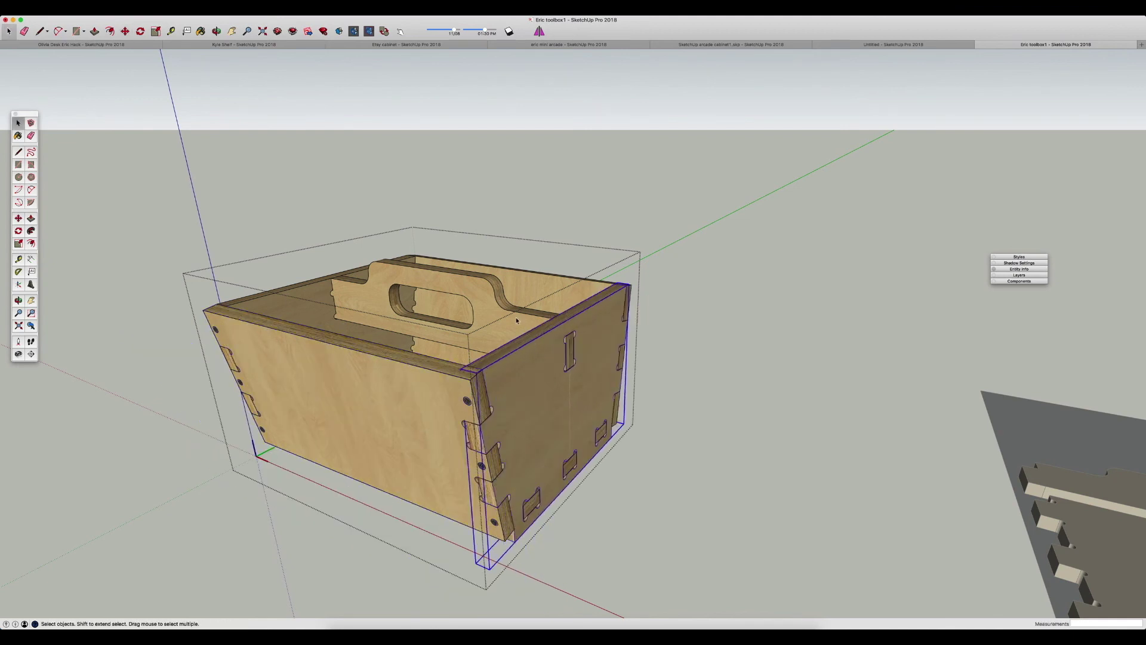
pyautogui.click(517, 320)
pyautogui.moveTo(517, 331); pyautogui.dragTo(496, 400, button='middle')
pyautogui.click(488, 400)
pyautogui.doubleClick(490, 403)
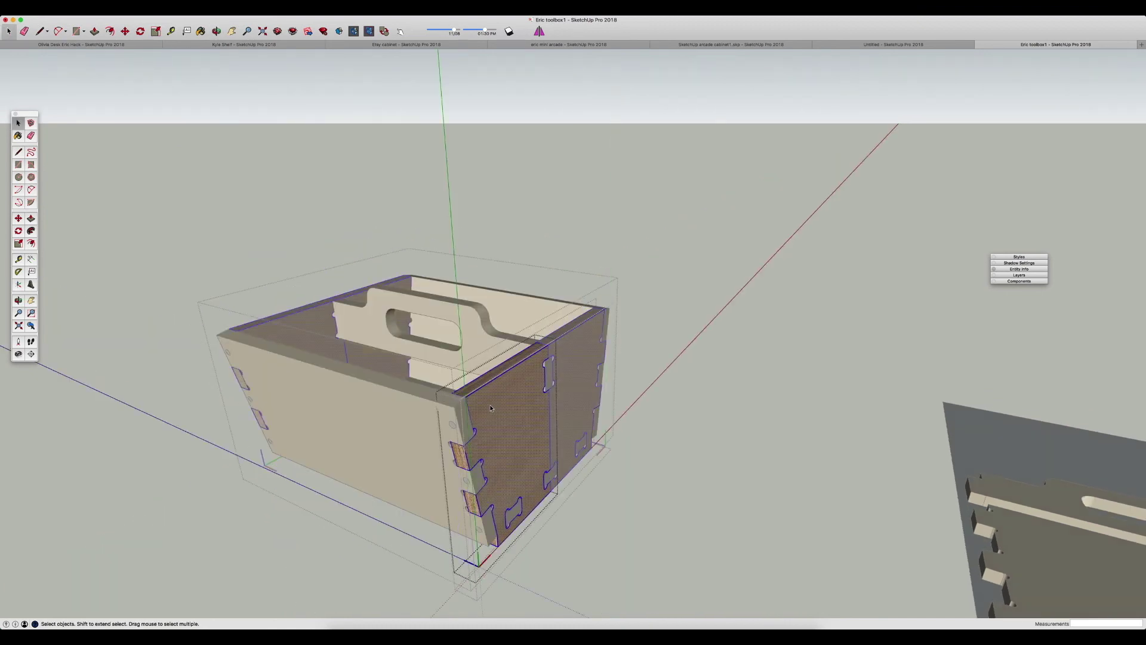
pyautogui.press('p')
pyautogui.click(491, 408)
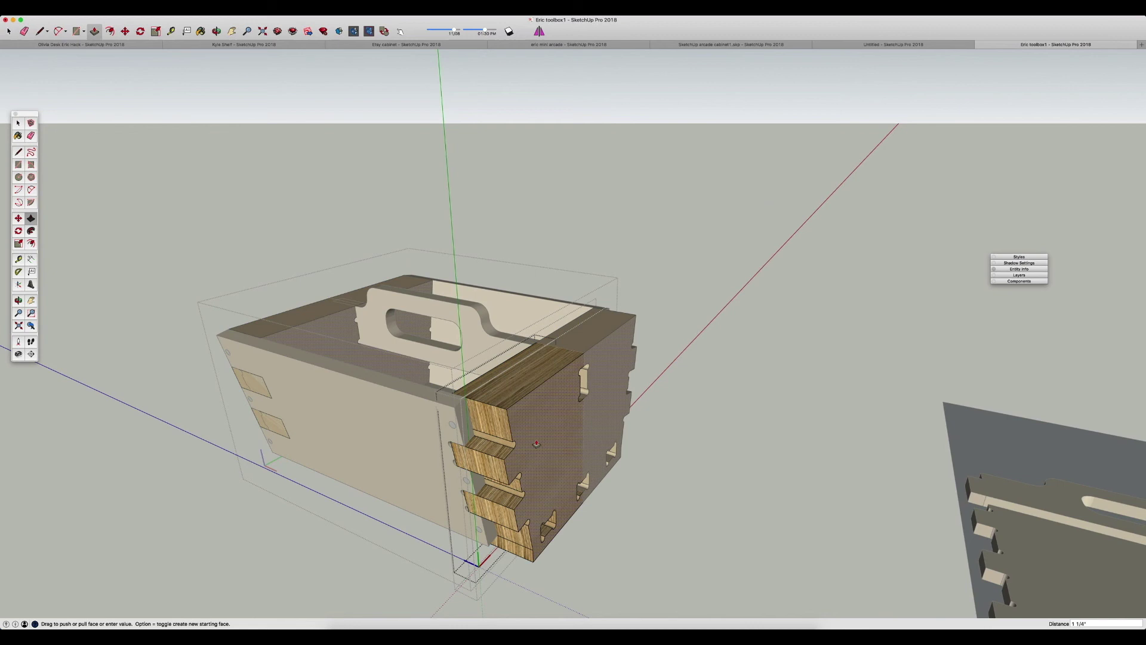
pyautogui.press('space')
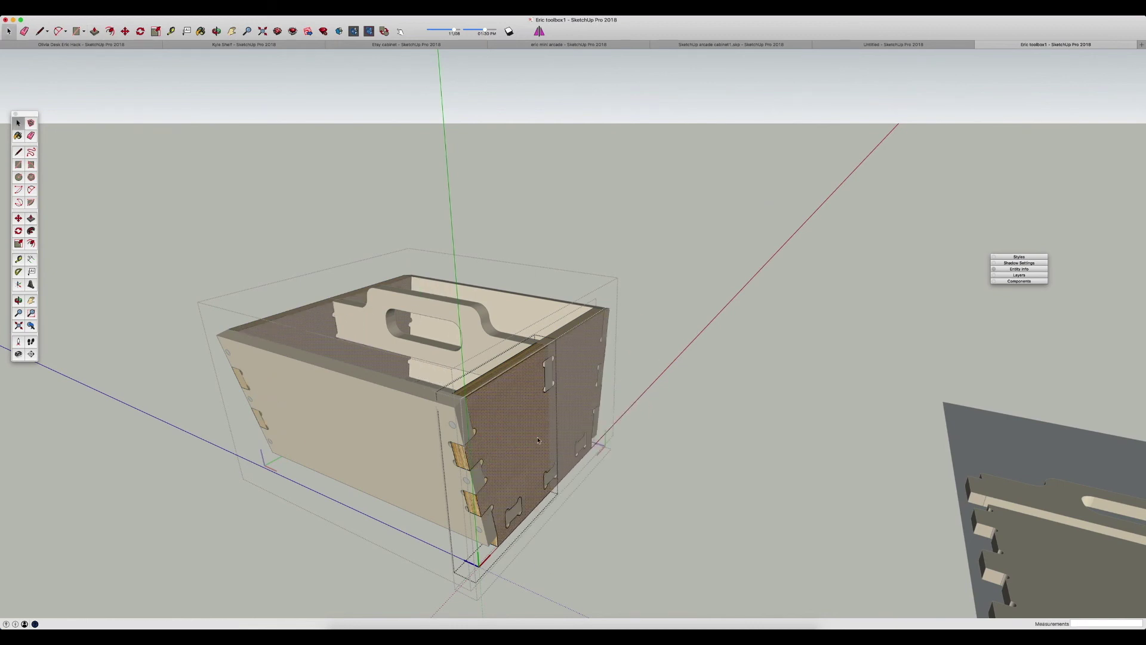
pyautogui.press('Escape')
pyautogui.press('Escape')
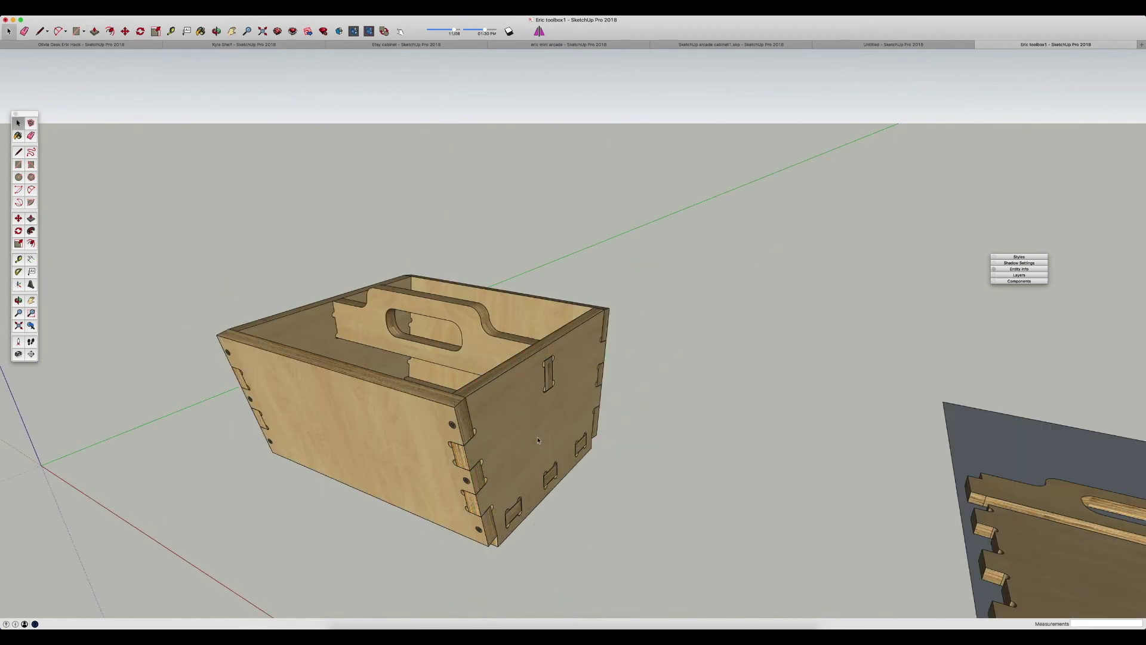
# Step: Copy the end panel from inside the toolbox group and paste it outside the group on the blue sheet
pyautogui.scroll(-3, 538, 440)
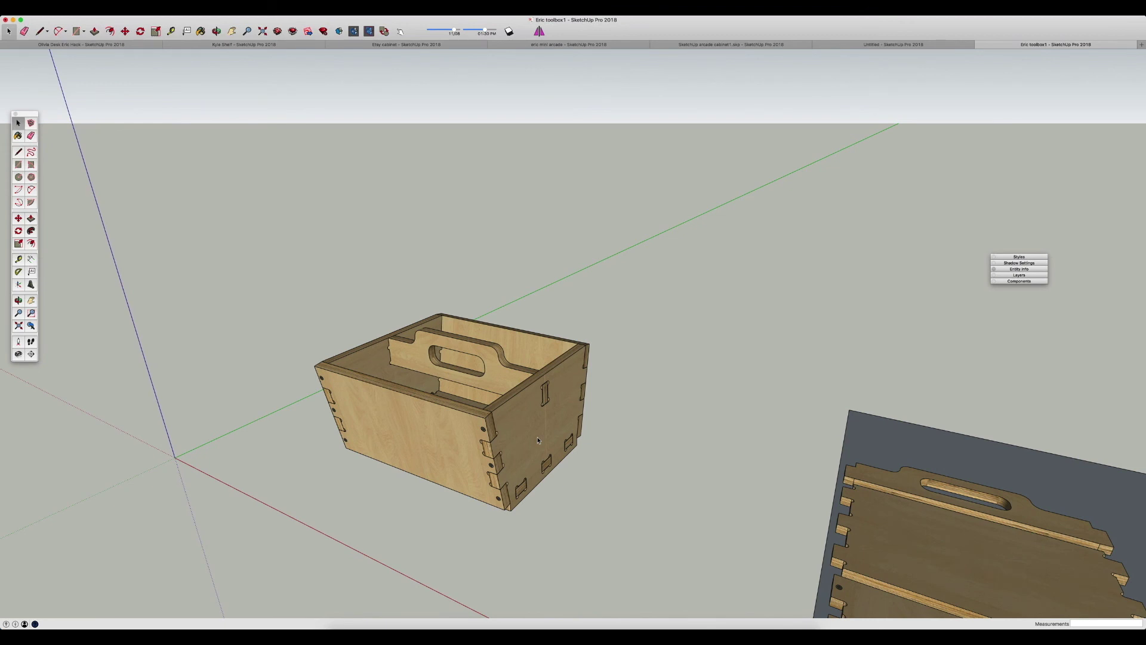
pyautogui.moveTo(538, 440); pyautogui.dragTo(444, 386, button='middle')
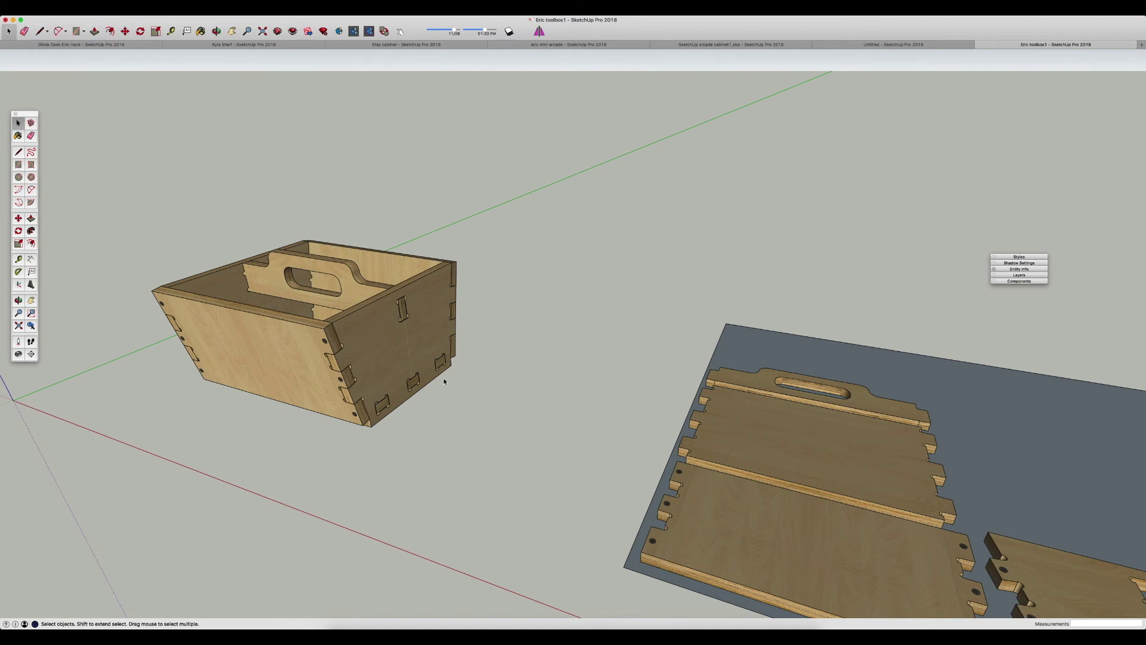
pyautogui.moveTo(534, 396); pyautogui.dragTo(610, 414, button='middle')
pyautogui.keyDown('shift'); pyautogui.moveTo(580, 327); pyautogui.dragTo(445, 315, button='middle'); pyautogui.keyUp('shift')
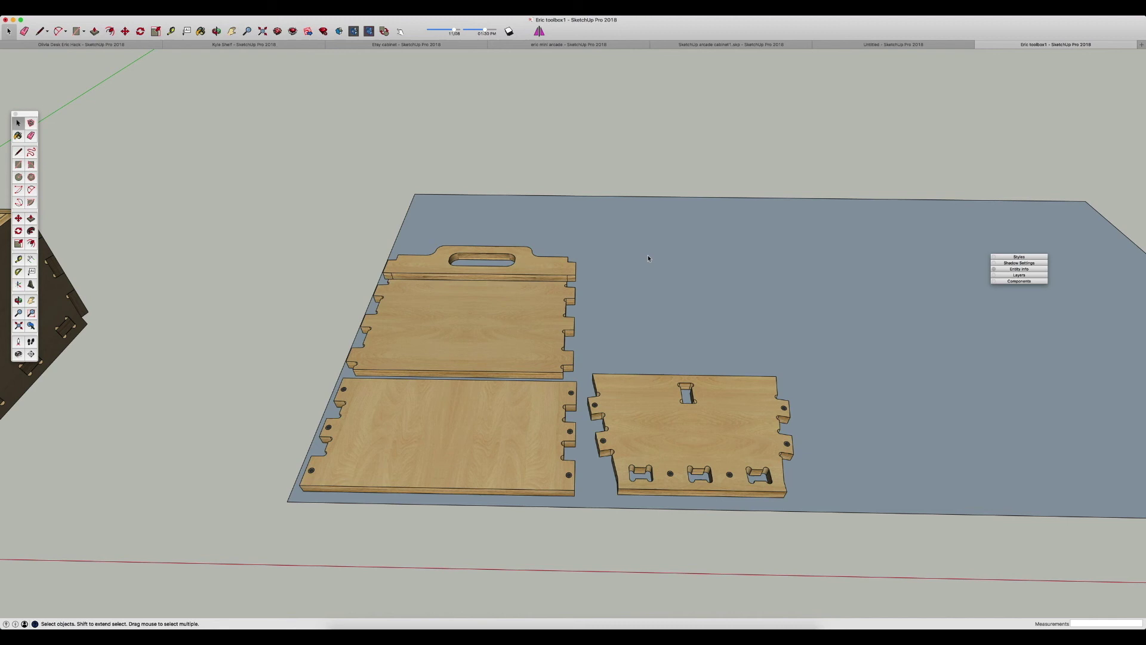
pyautogui.scroll(-3, 646, 272)
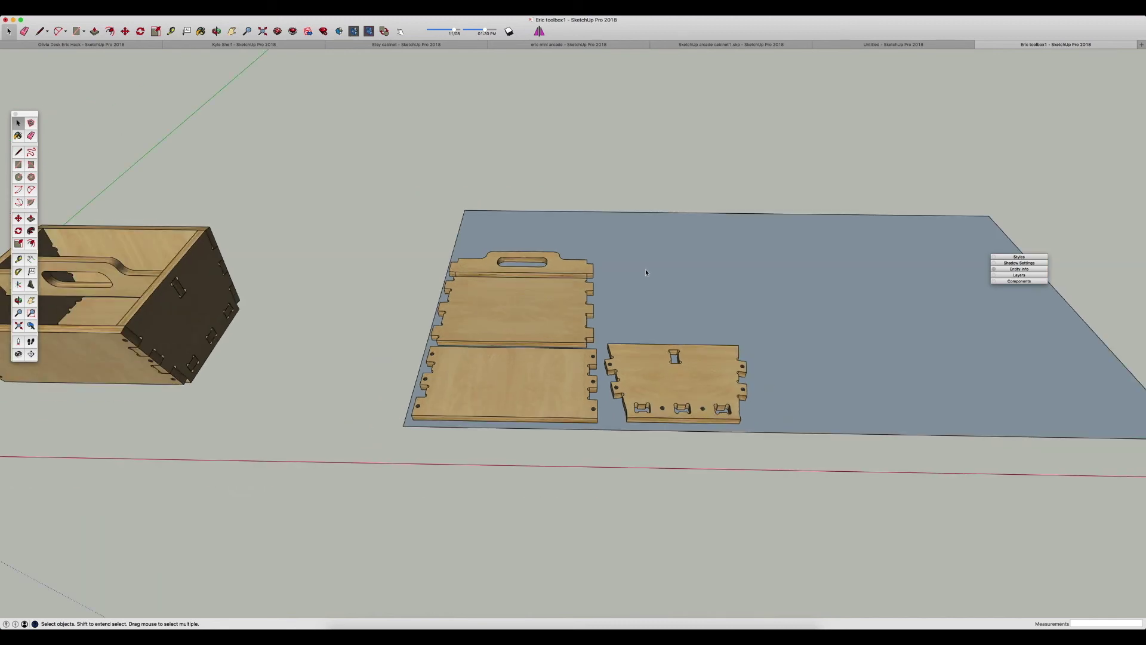
pyautogui.moveTo(600, 239); pyautogui.dragTo(452, 177, button='middle')
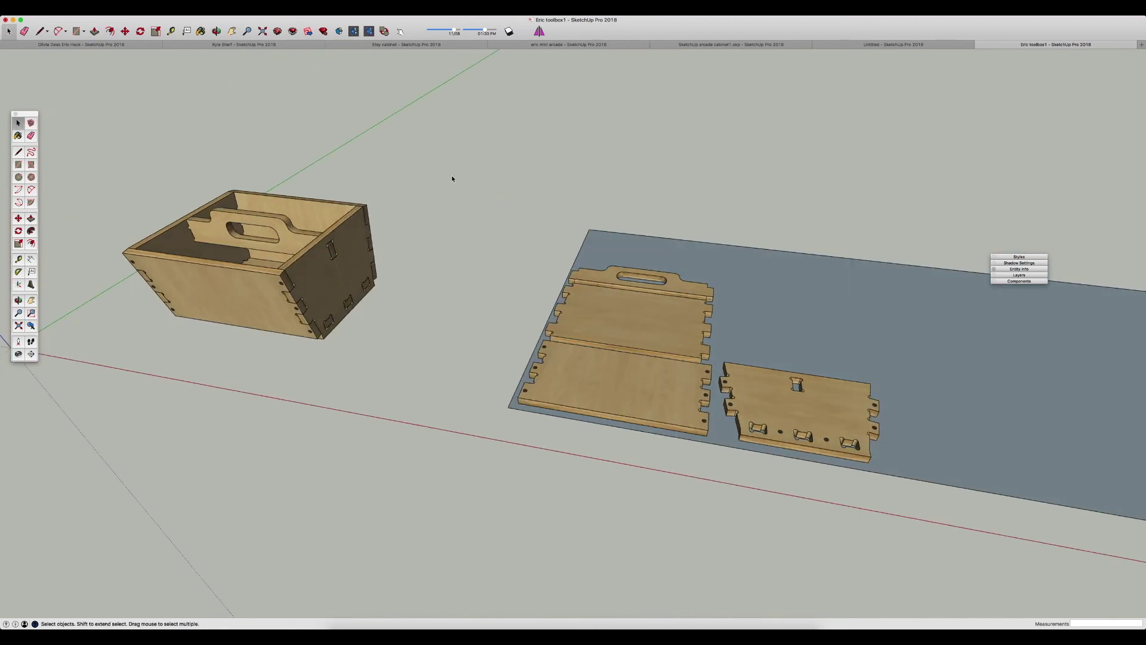
pyautogui.doubleClick(355, 258)
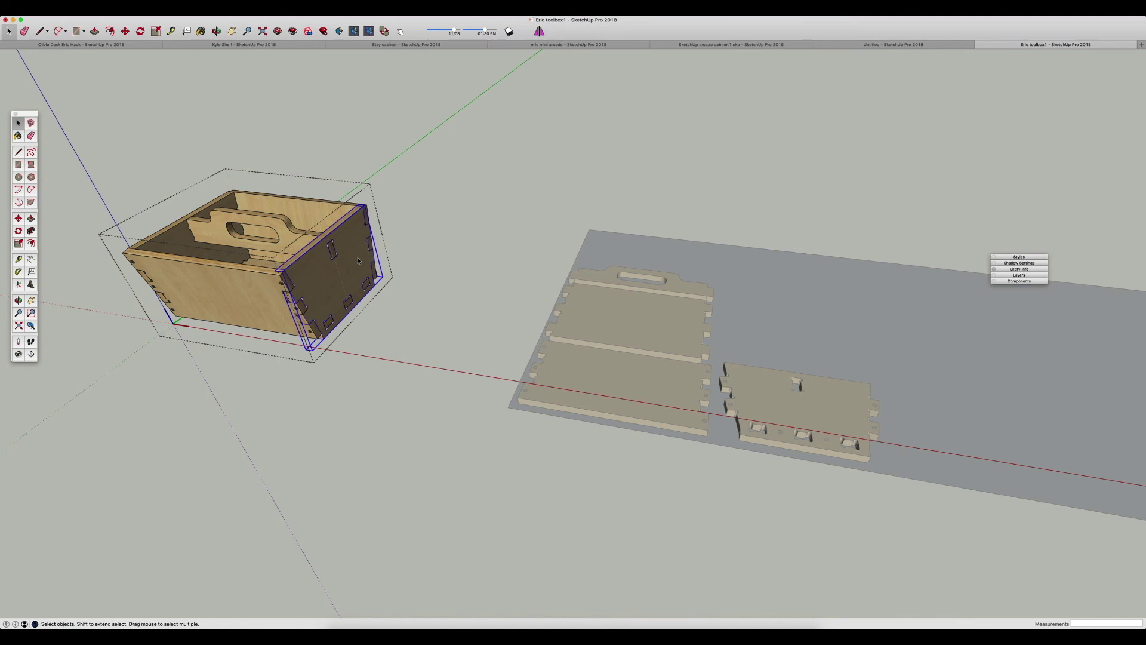
pyautogui.press('super+c')
pyautogui.press('Escape')
pyautogui.press('super+v')
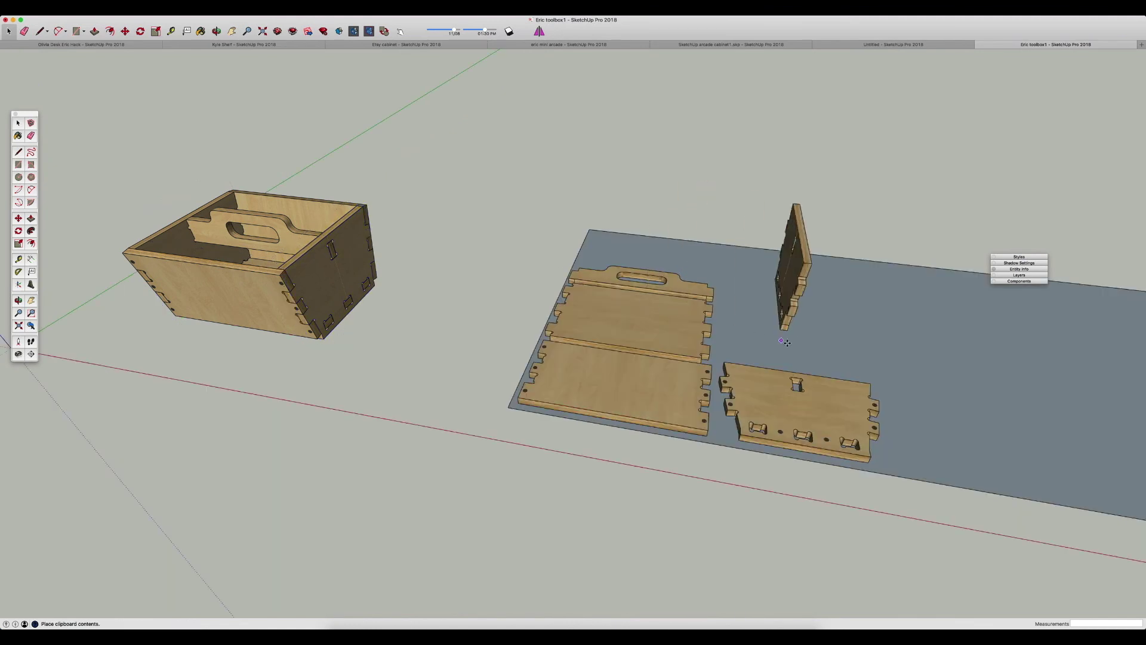
pyautogui.click(776, 357)
# Step: Rotate the pasted end panel about its vertical axis so it runs parallel to the sheet's long edge
pyautogui.press('m')
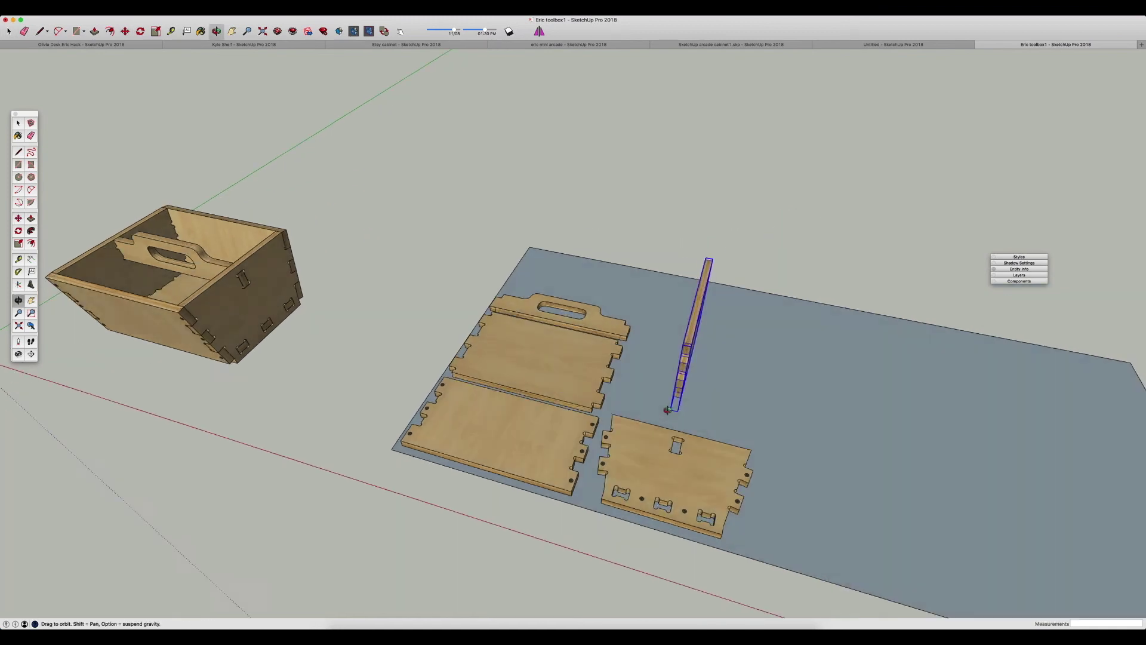
pyautogui.moveTo(793, 330); pyautogui.dragTo(690, 337, button='middle')
pyautogui.press('q')
pyautogui.click(703, 302)
pyautogui.click(710, 281)
pyautogui.click(699, 302)
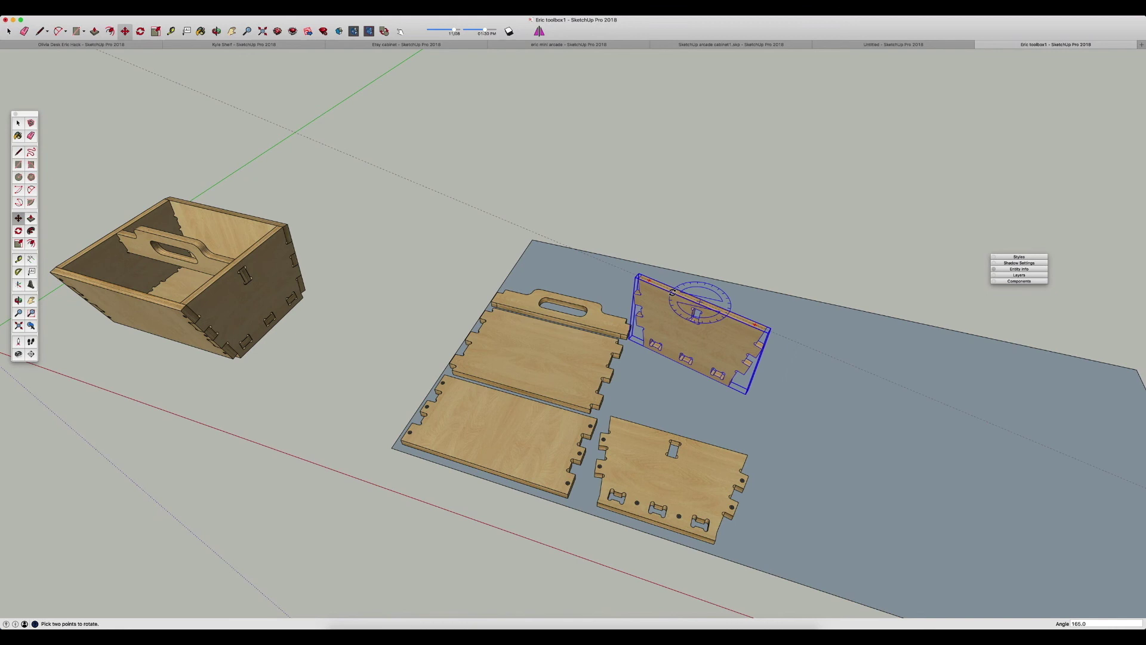
# Step: Rotate the pasted end panel down from upright so it lies flat with the sheet
pyautogui.press('m')
pyautogui.moveTo(672, 294); pyautogui.dragTo(572, 341, button='middle')
pyautogui.press('q')
pyautogui.click(551, 358)
pyautogui.click(555, 334)
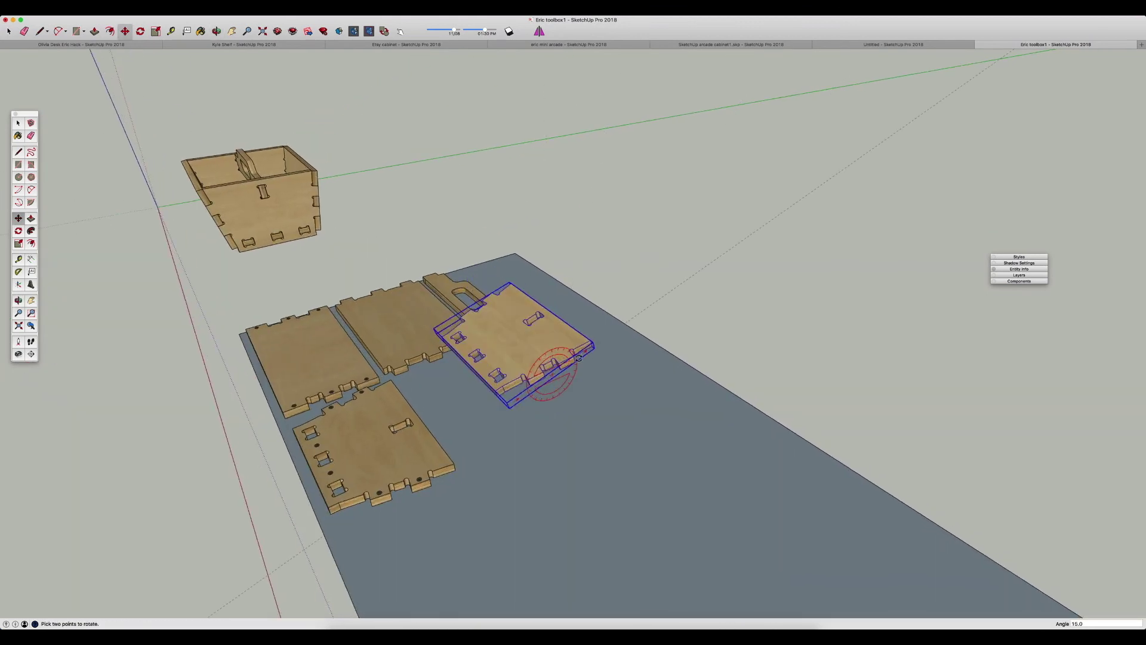
pyautogui.click(579, 361)
# Step: Move the flattened end panel into the free space beside the bottom board and the other end panel
pyautogui.press('m')
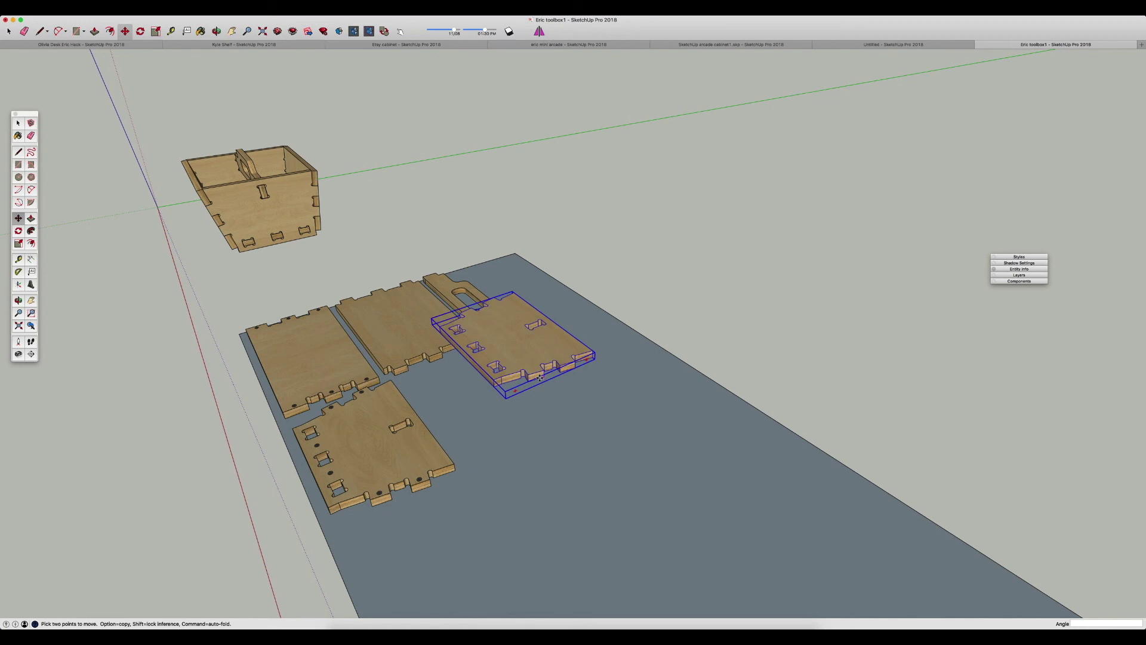
pyautogui.click(539, 377)
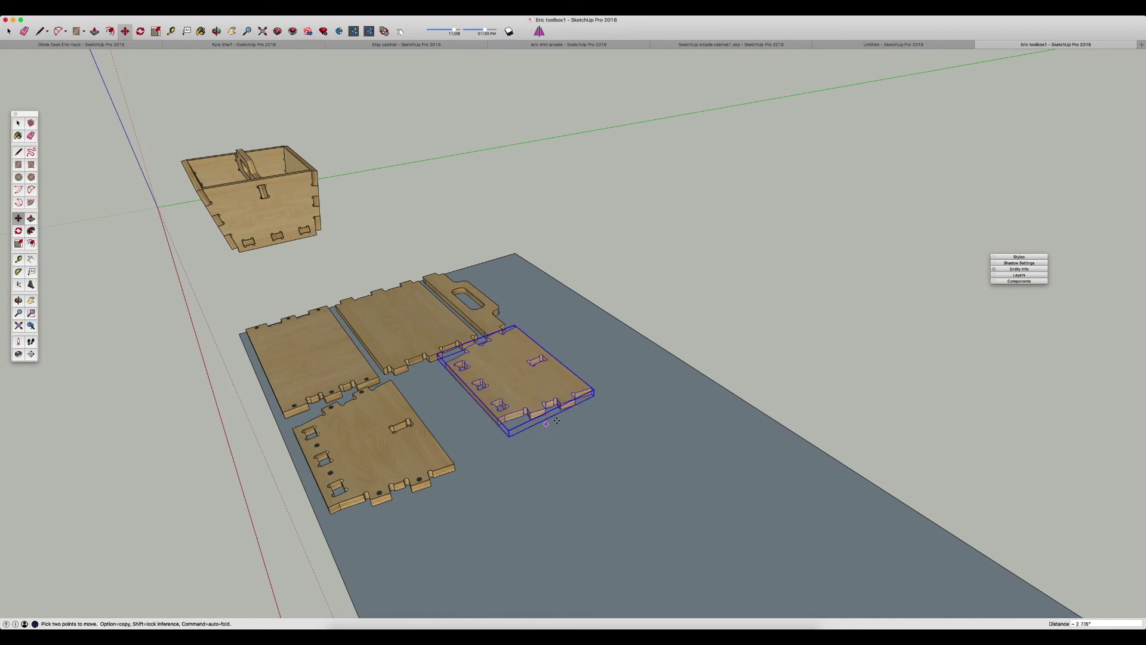
pyautogui.click(537, 449)
pyautogui.press('space')
pyautogui.click(161, 460)
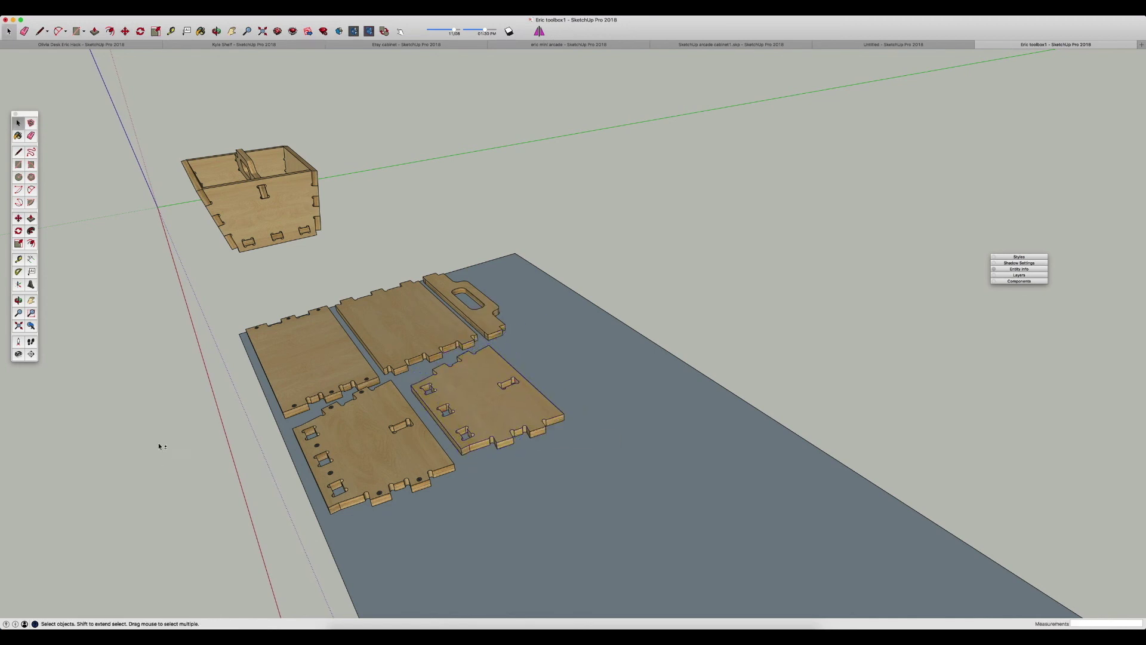
# Step: Examine the flat layout of toolbox parts on the sheet, selecting the sheet and individual panels
pyautogui.moveTo(159, 442); pyautogui.dragTo(542, 437, button='middle')
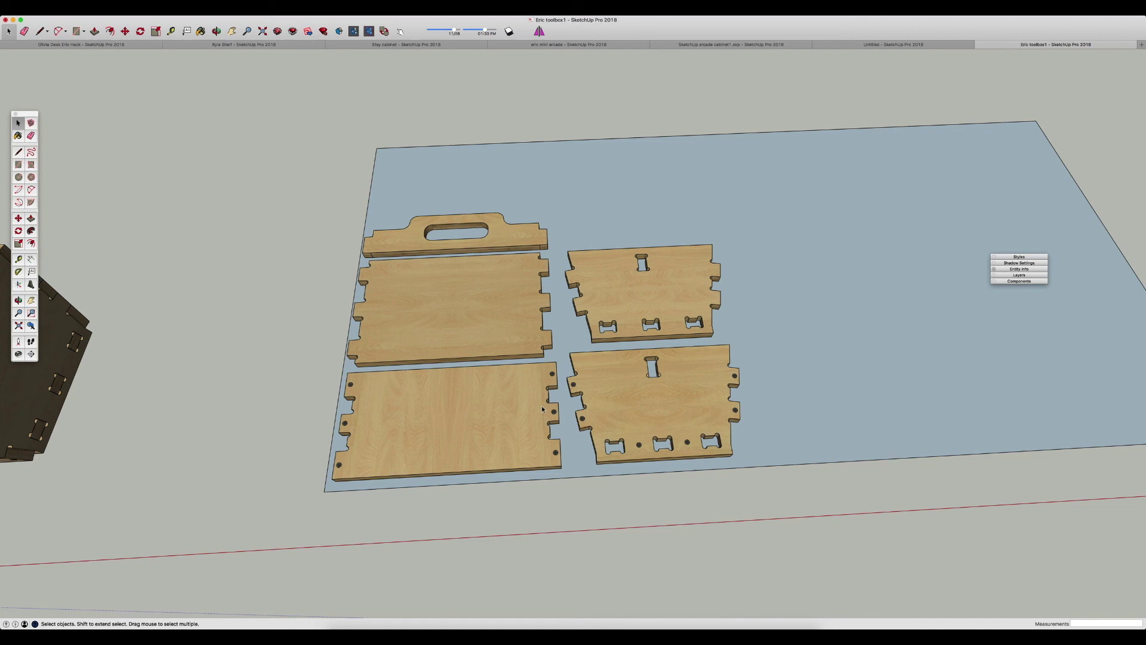
pyautogui.click(746, 318)
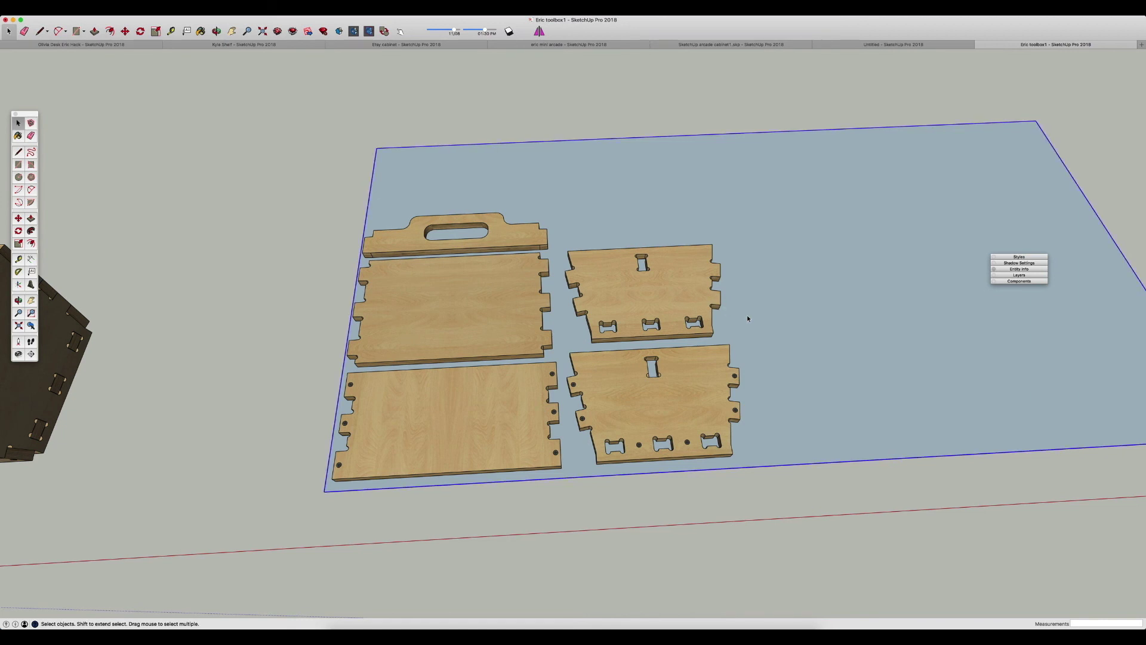
pyautogui.click(596, 397)
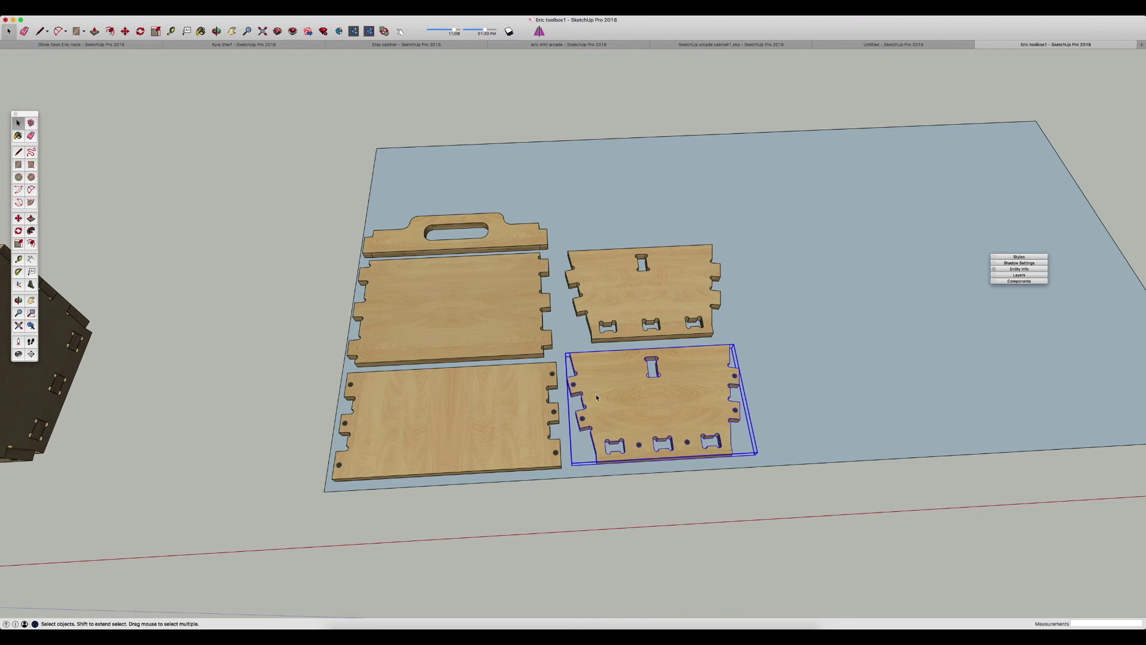
pyautogui.click(489, 406)
pyautogui.click(472, 311)
pyautogui.click(625, 302)
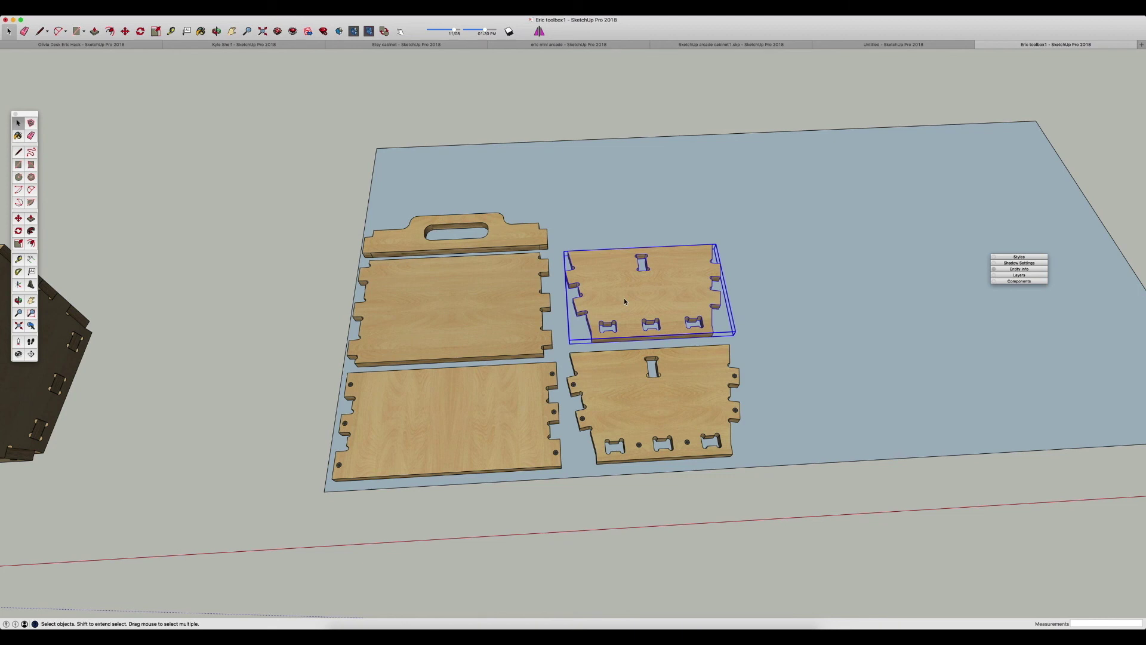
pyautogui.scroll(-3, 606, 328)
pyautogui.moveTo(606, 328); pyautogui.dragTo(734, 209, button='middle')
pyautogui.scroll(3, 680, 335)
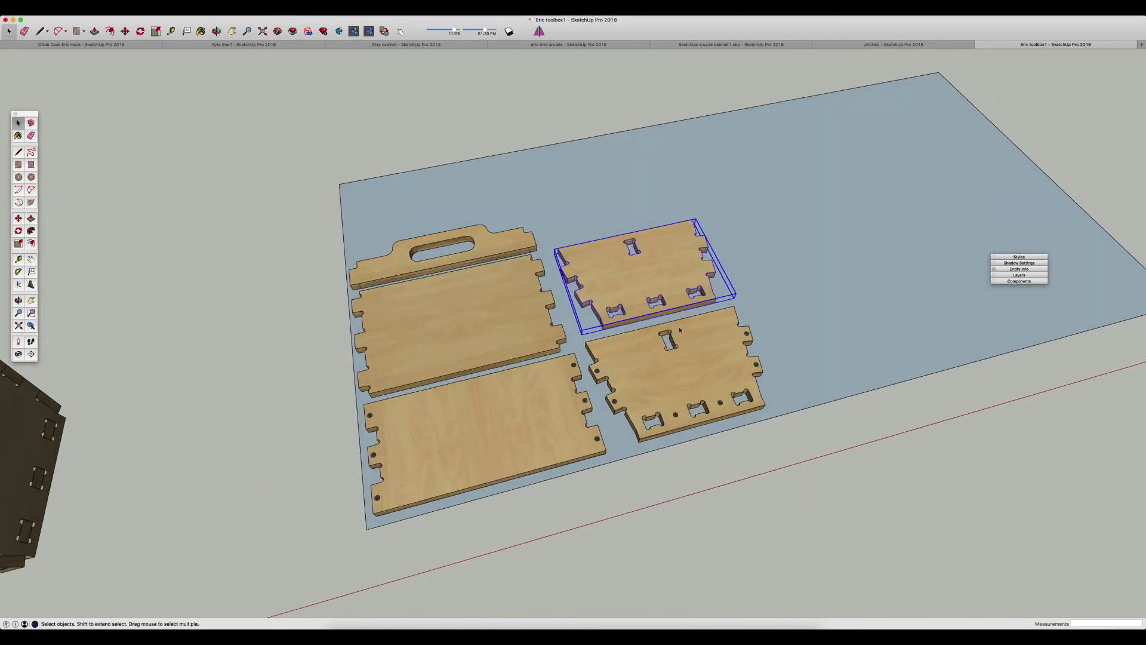
pyautogui.moveTo(683, 295); pyautogui.dragTo(639, 360, button='middle')
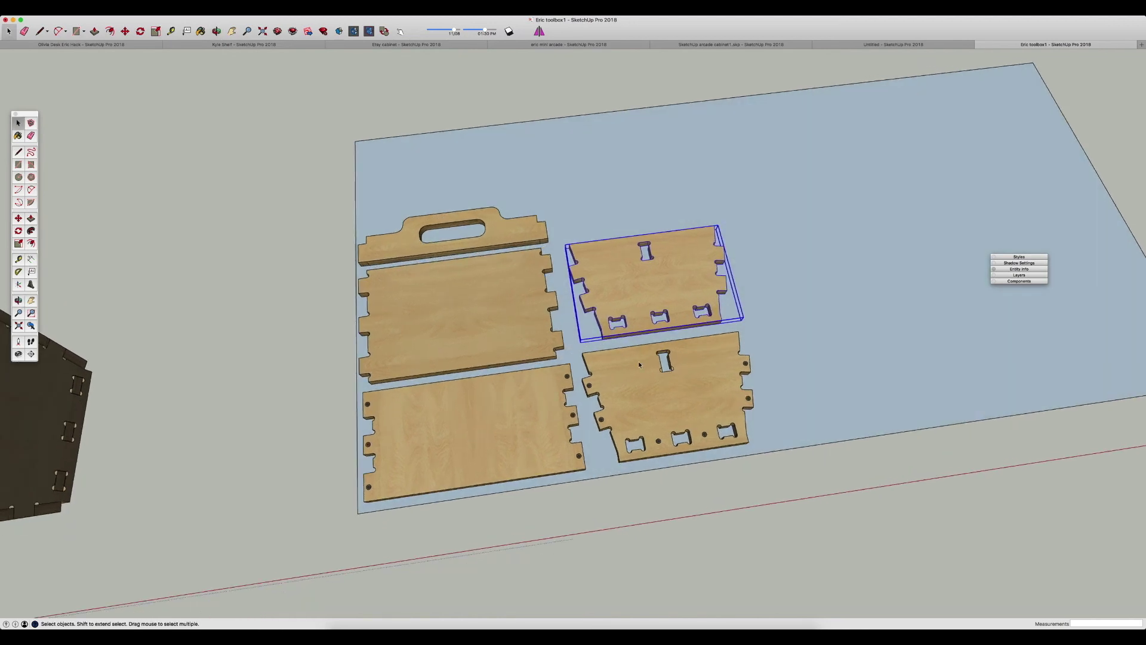
# Step: Delete the selected end panel beside the bottom board, keeping the other end panel on the sheet
pyautogui.press('Delete')
pyautogui.moveTo(639, 360); pyautogui.dragTo(594, 361, button='middle')
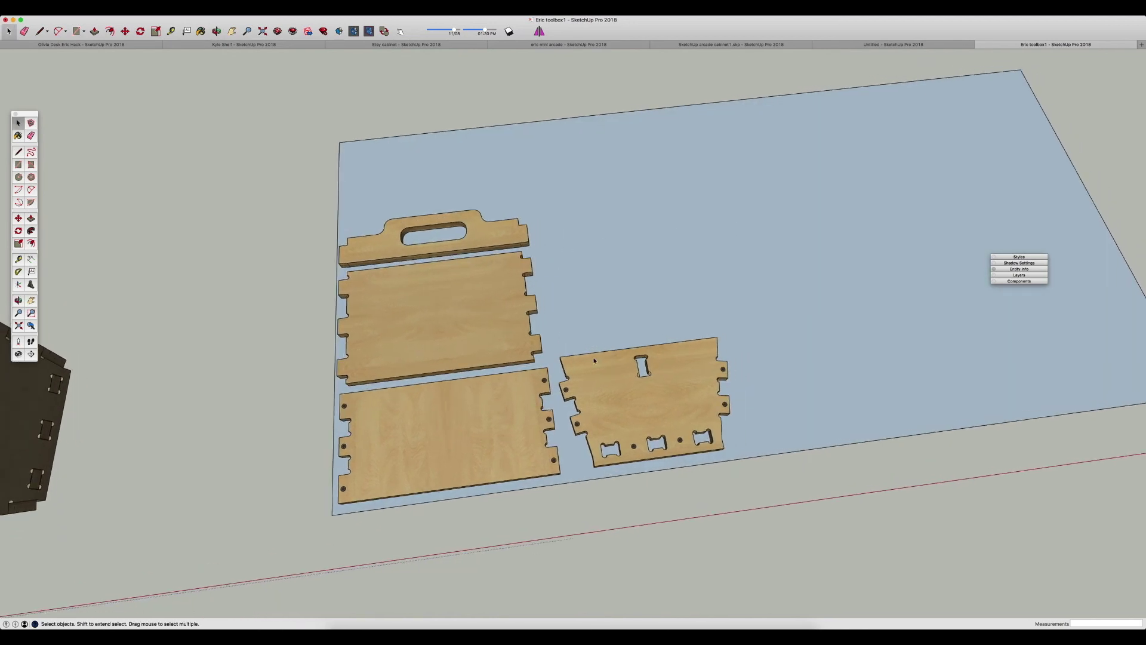
# Step: Examine the remaining flat parts on the sheet by selecting the handle, the bottom board, the side board and the end panel individually
pyautogui.click(504, 246)
pyautogui.click(502, 271)
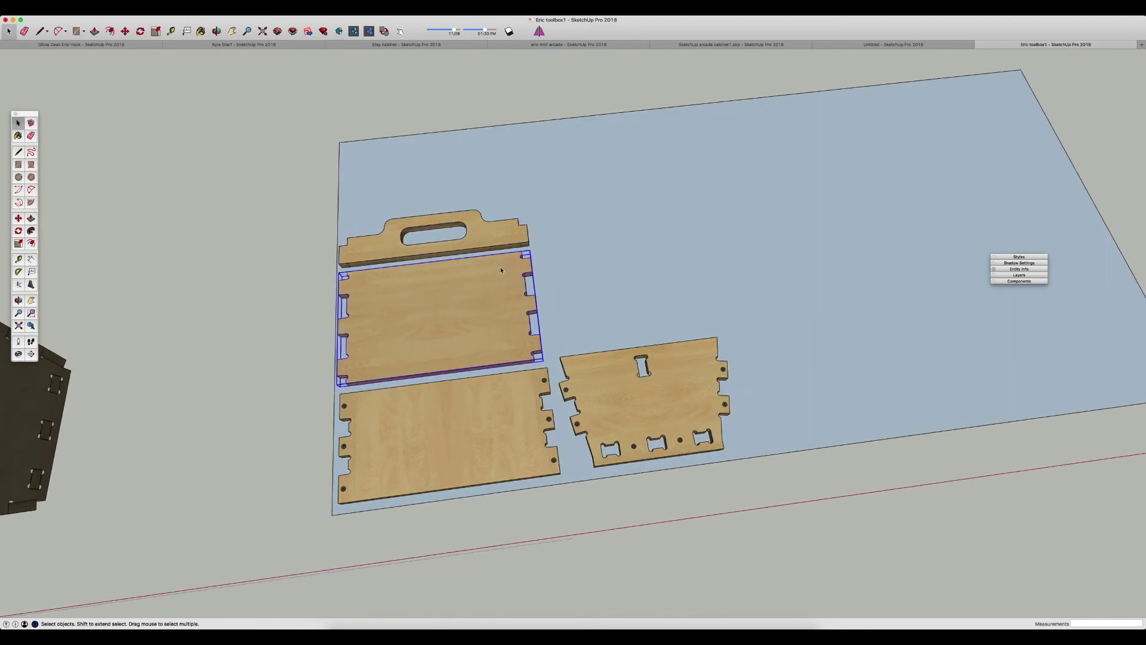
pyautogui.click(512, 391)
pyautogui.click(622, 396)
pyautogui.moveTo(644, 425); pyautogui.dragTo(649, 372, button='middle')
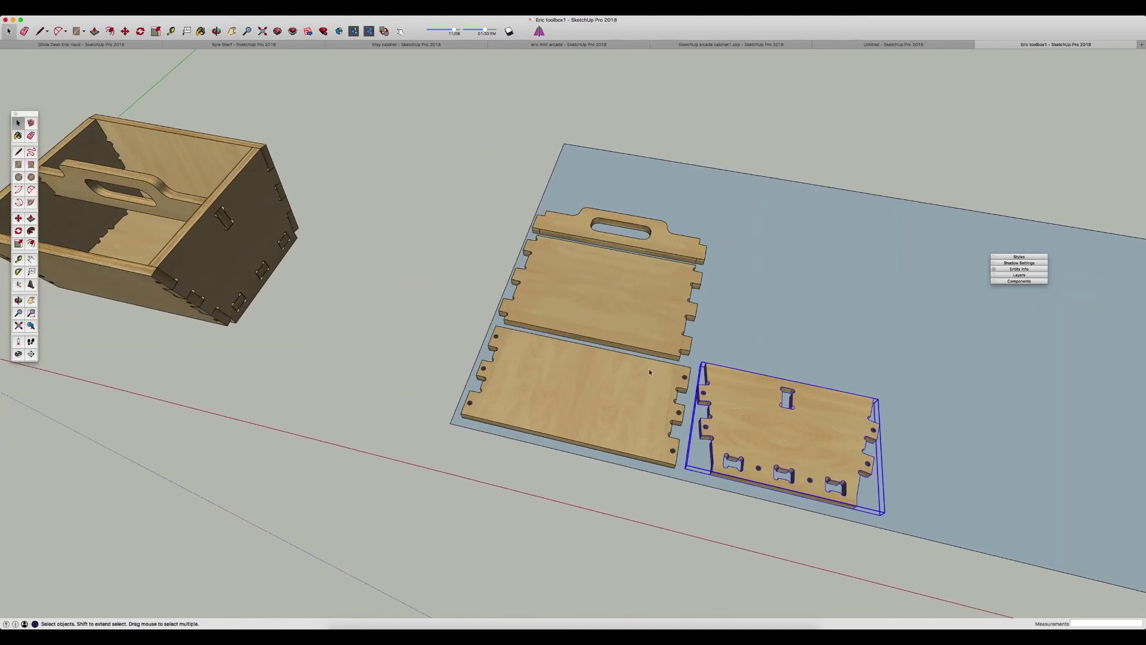
pyautogui.click(592, 399)
pyautogui.click(757, 434)
pyautogui.click(632, 407)
pyautogui.click(621, 319)
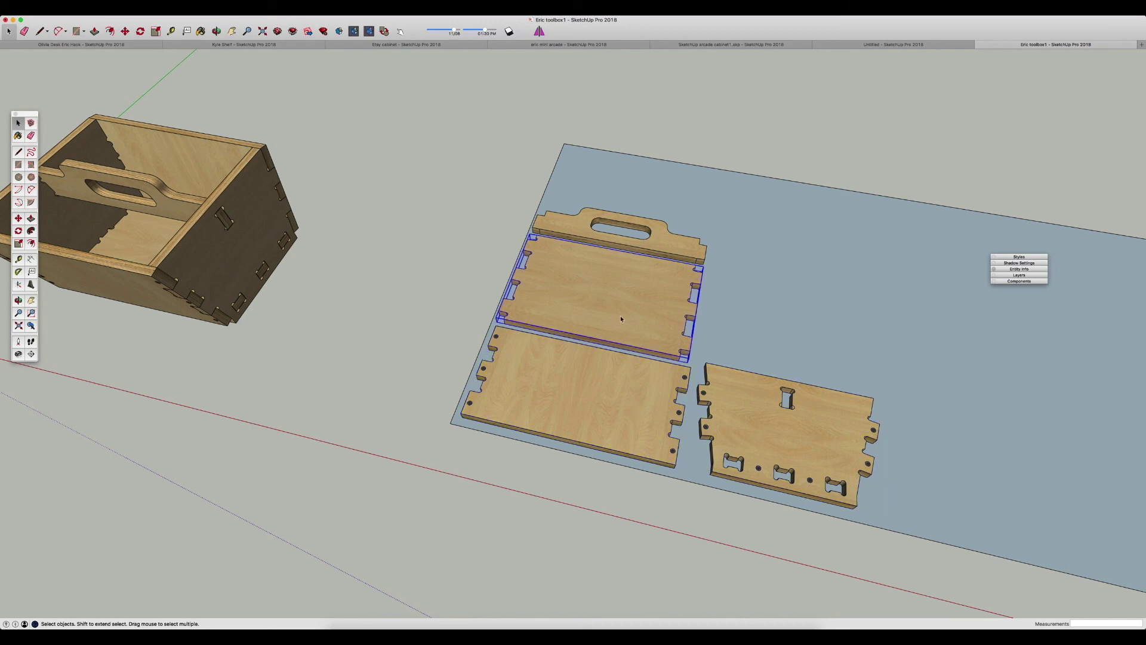
pyautogui.click(670, 241)
pyautogui.moveTo(653, 251); pyautogui.dragTo(692, 278, button='middle')
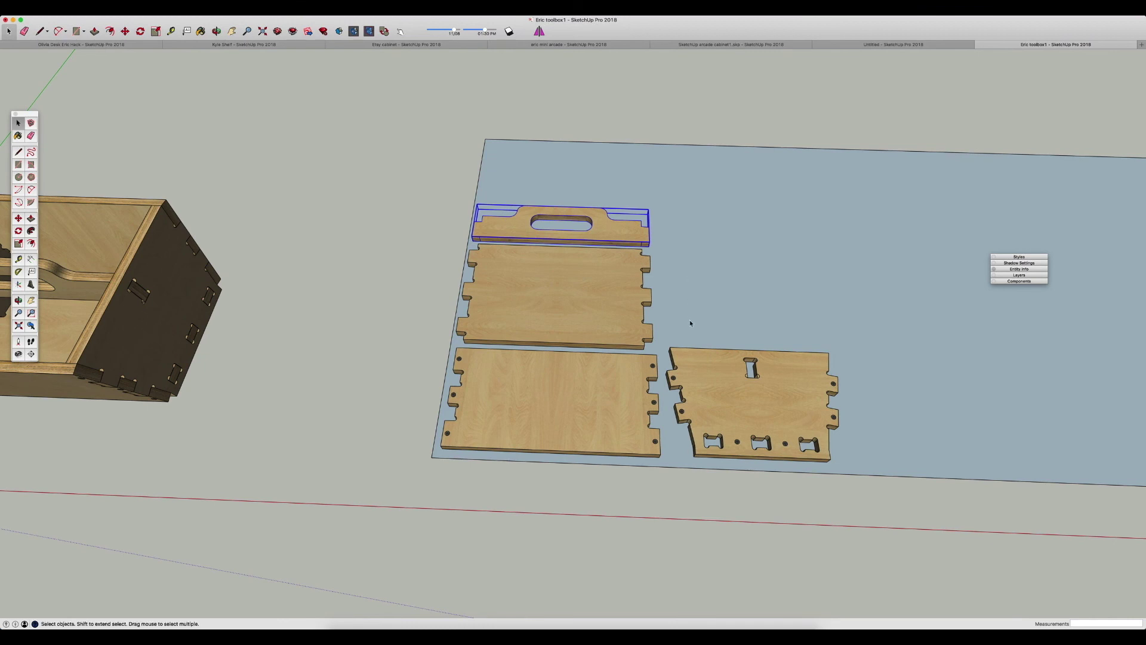
# Step: Copy the remaining end panel about 10 1/16" along the sheet, and delete the copy again
pyautogui.click(700, 378)
pyautogui.press('m')
pyautogui.click(697, 294)
pyautogui.press('alt')
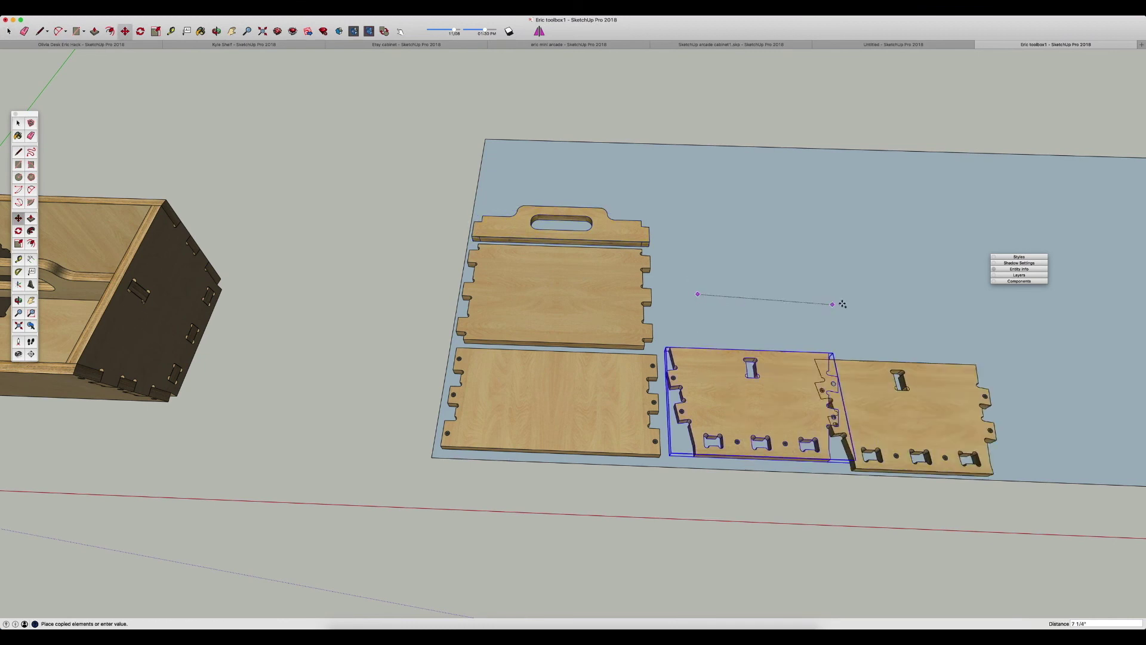
pyautogui.click(861, 302)
pyautogui.press('space')
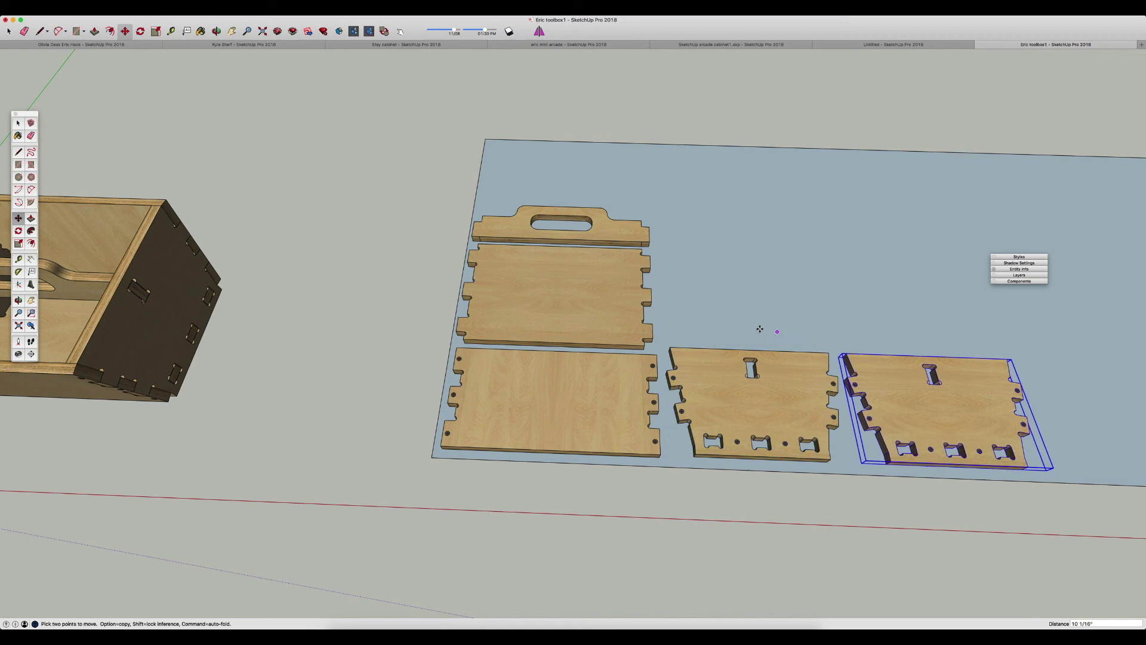
pyautogui.click(640, 388)
pyautogui.click(890, 431)
pyautogui.press('Delete')
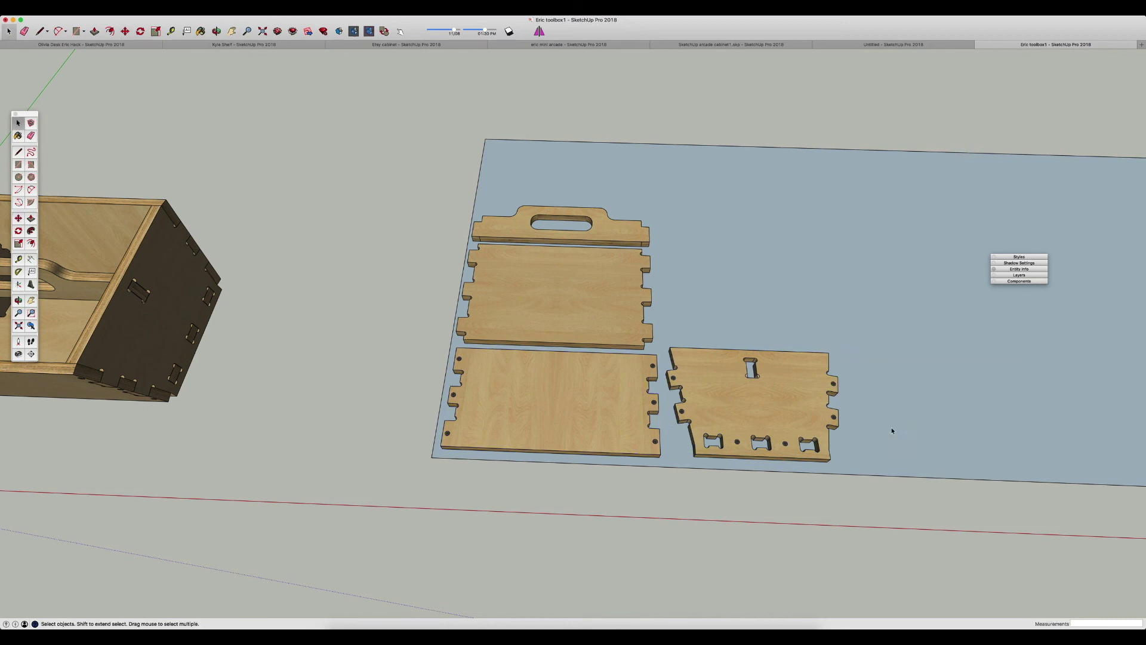
# Step: Open the flat bottom board and its nested half for editing, and select the top face together with its bounding edges
pyautogui.moveTo(560, 356); pyautogui.dragTo(590, 292, button='middle')
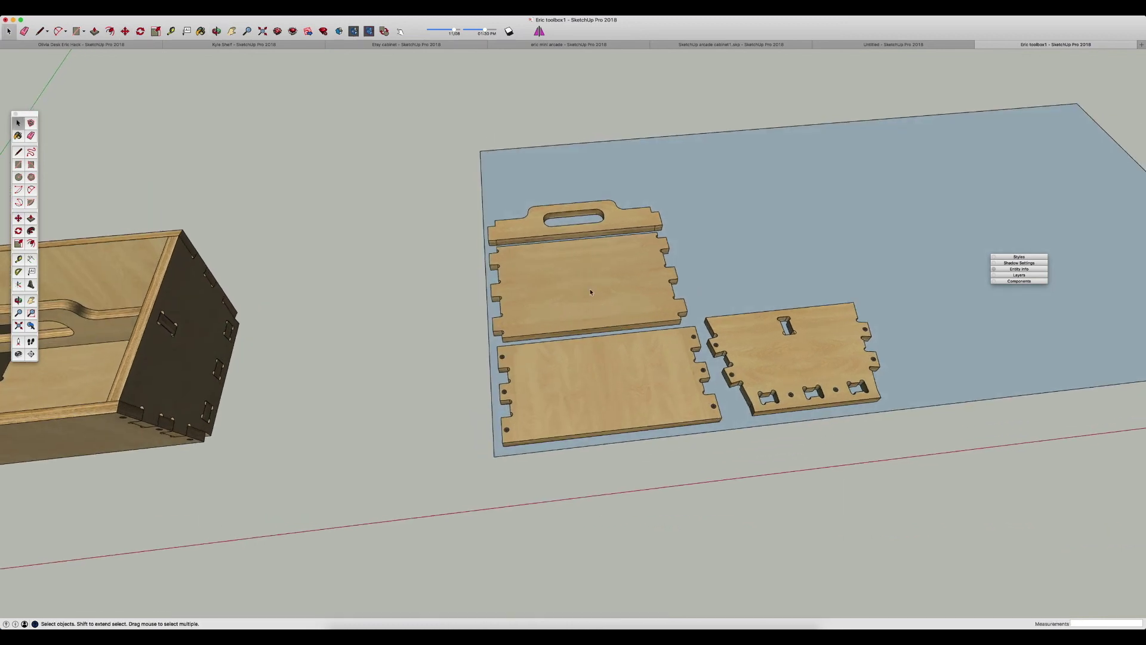
pyautogui.click(561, 281)
pyautogui.scroll(2, 559, 289)
pyautogui.scroll(2, 561, 290)
pyautogui.moveTo(560, 289); pyautogui.dragTo(594, 336, button='middle')
pyautogui.doubleClick(504, 335)
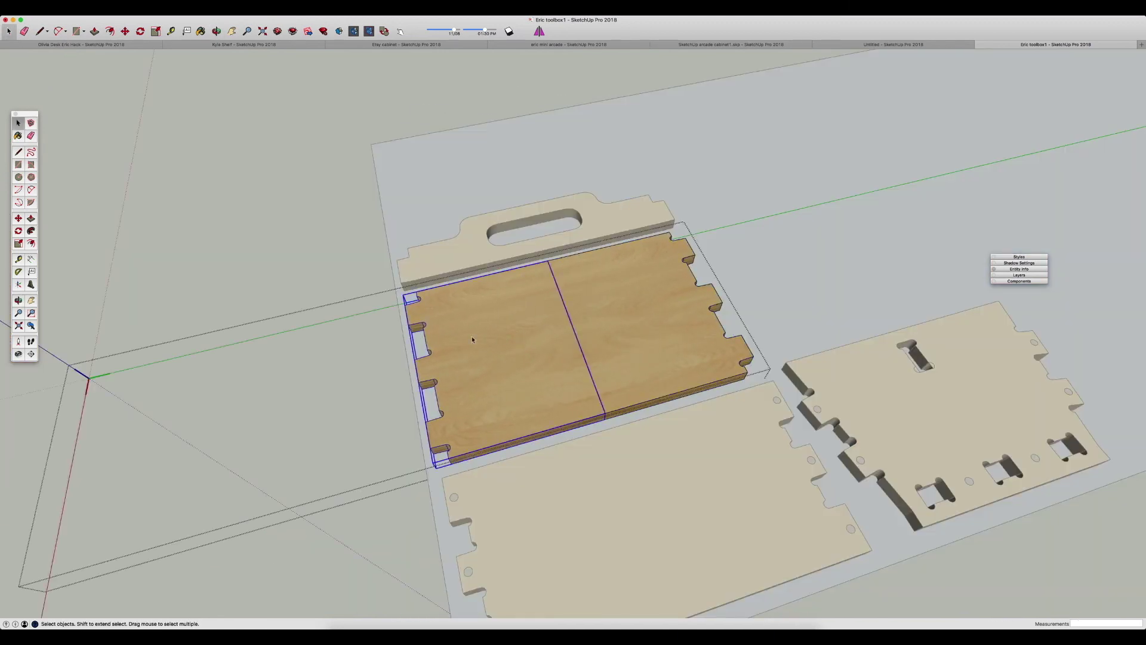
pyautogui.click(500, 357)
pyautogui.doubleClick(500, 356)
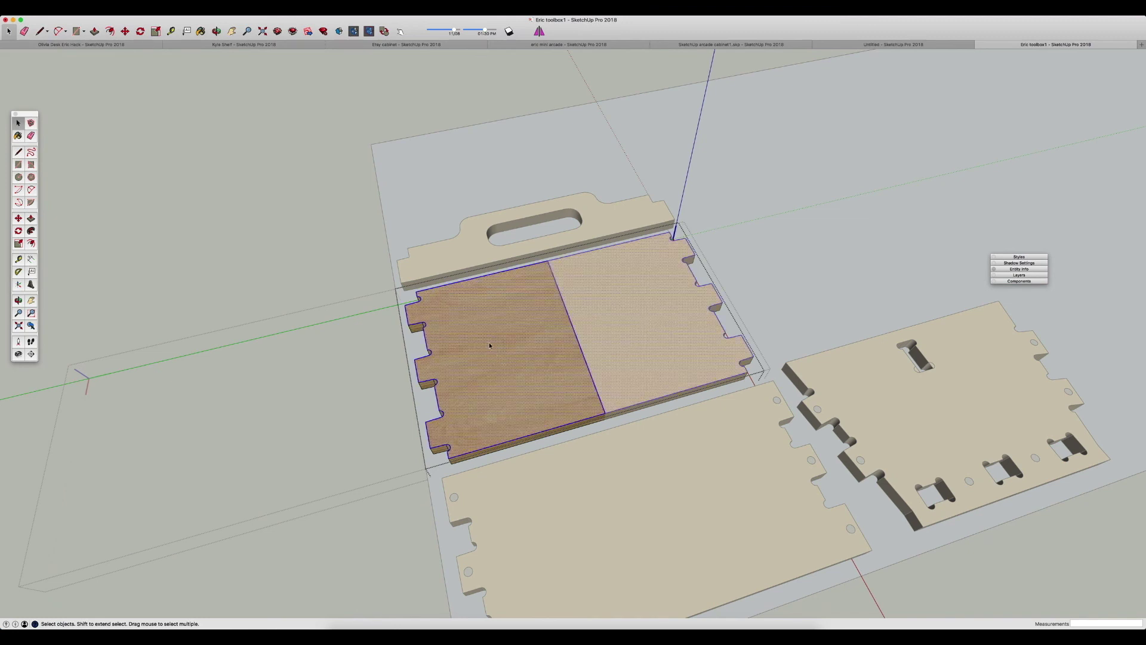
pyautogui.click(489, 345)
pyautogui.moveTo(490, 345); pyautogui.dragTo(561, 328, button='middle')
pyautogui.doubleClick(522, 336)
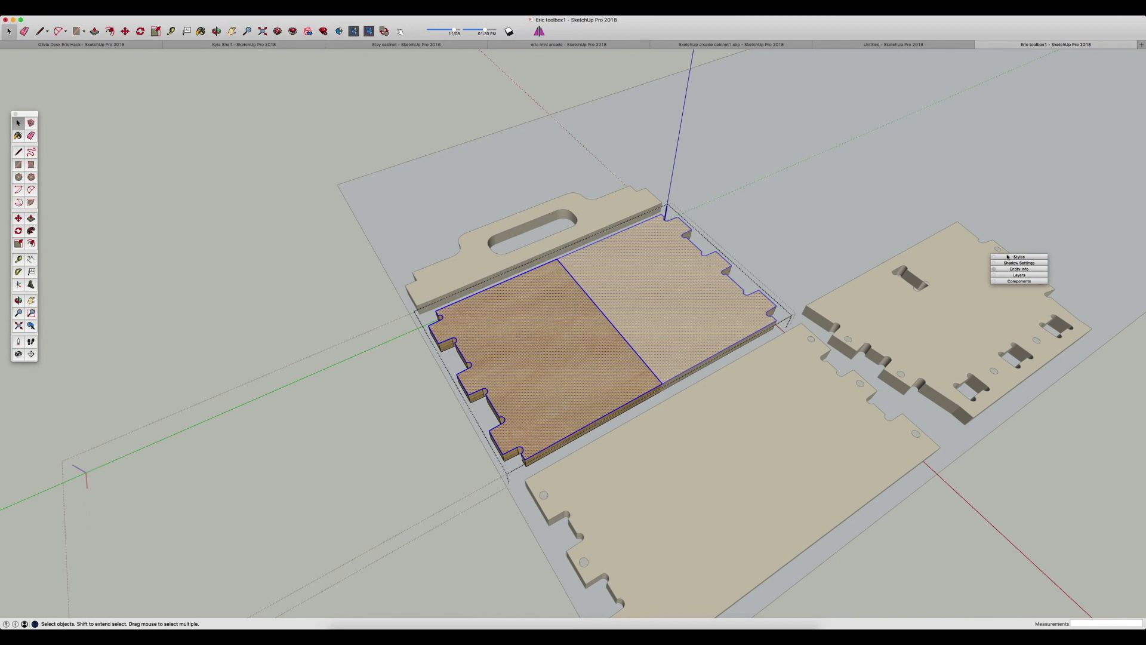
# Step: Assign the selected top face and edges of the bottom board to a new layer named Outside
pyautogui.moveTo(1018, 257); pyautogui.dragTo(890, 266)
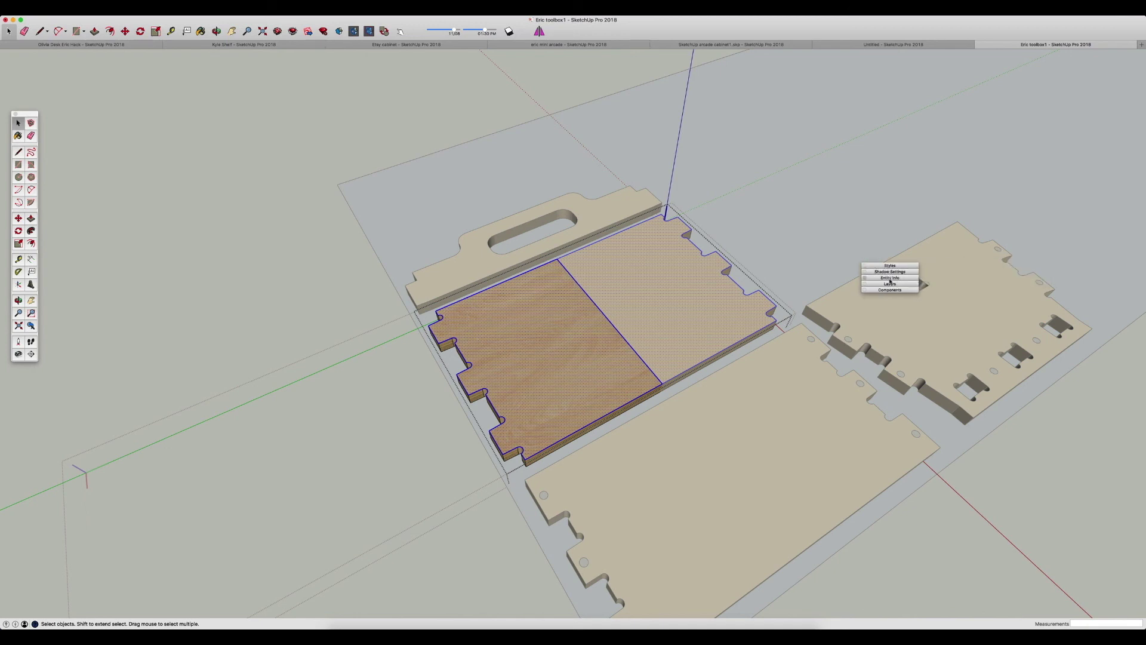
pyautogui.click(890, 278)
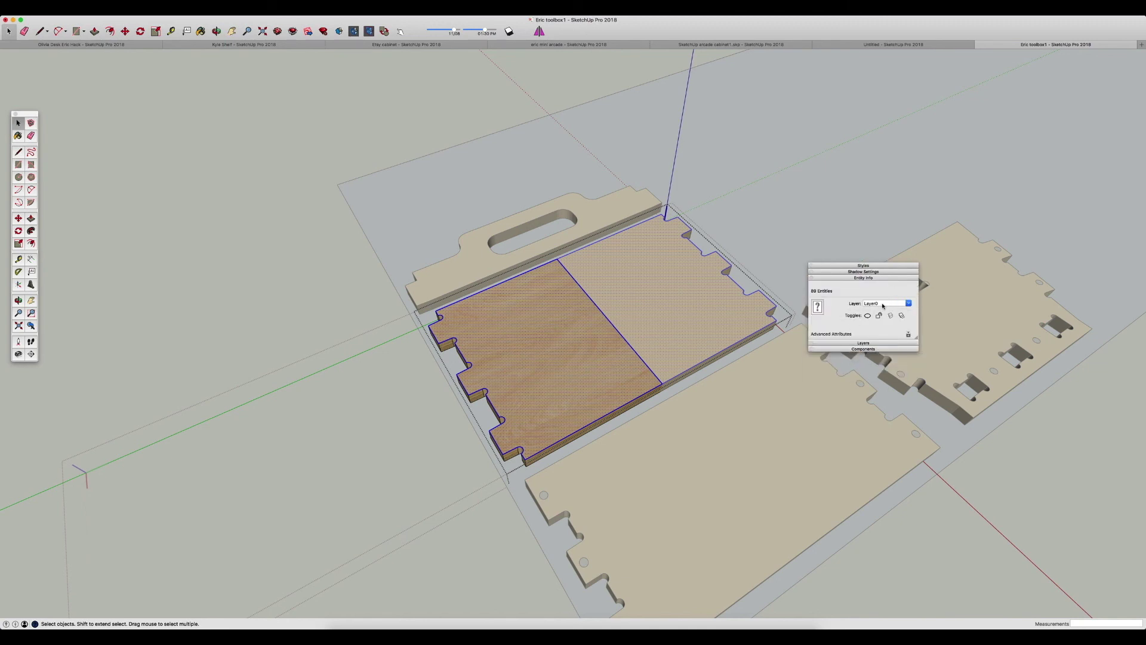
pyautogui.click(909, 304)
pyautogui.click(909, 304)
pyautogui.click(302, 107)
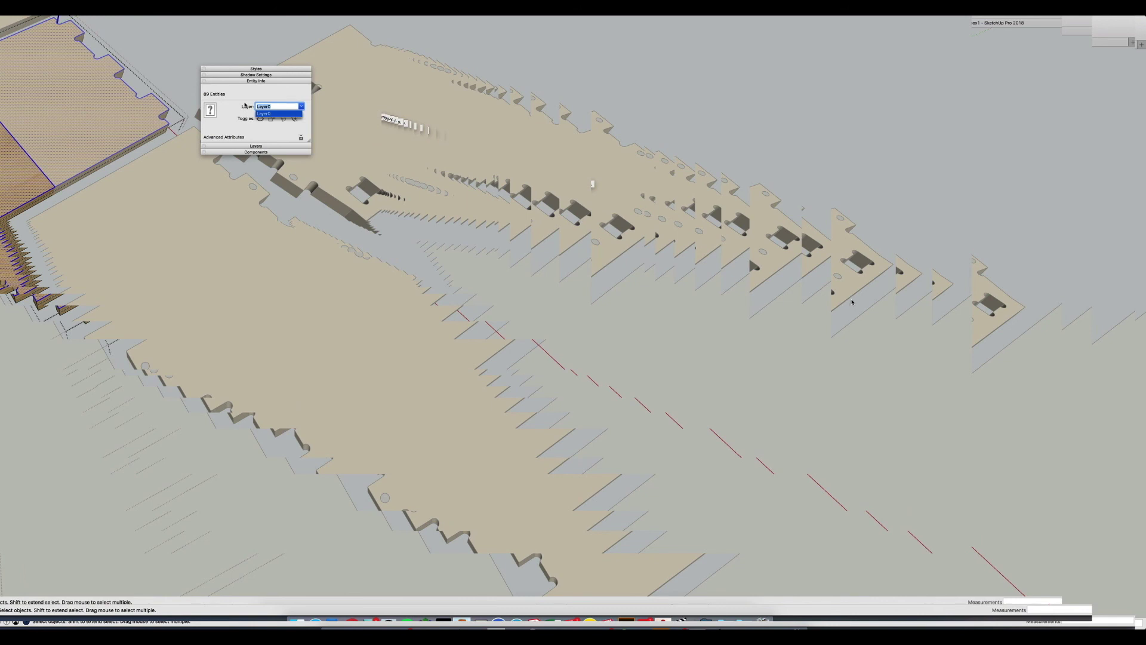
pyautogui.click(267, 105)
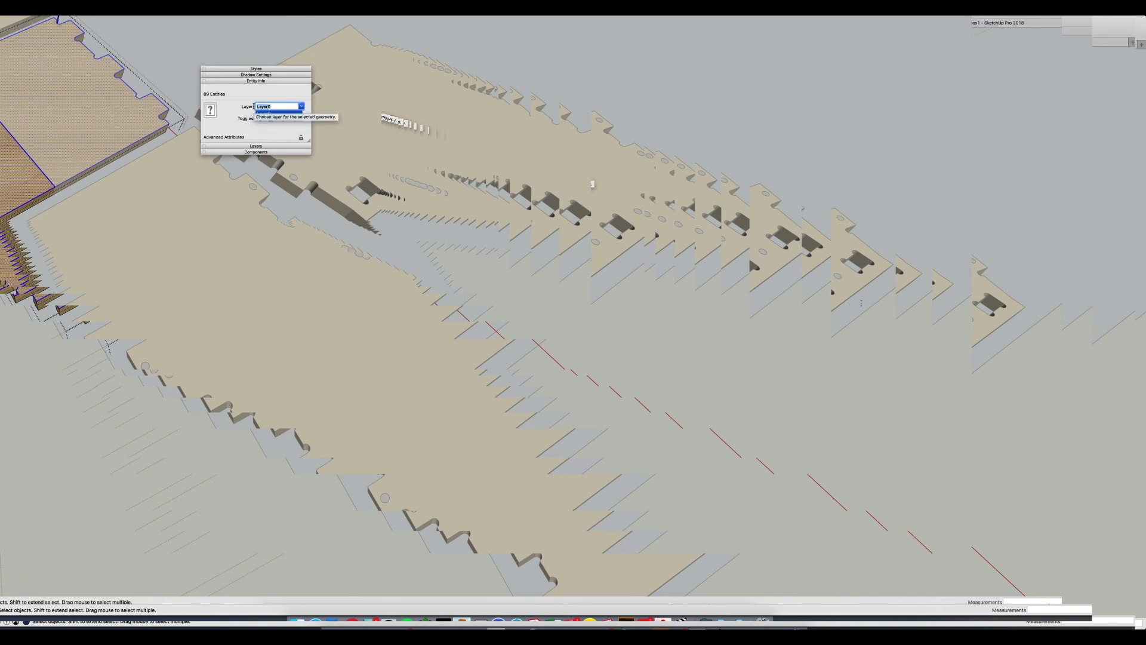
pyautogui.write('Outside')
pyautogui.press('Return')
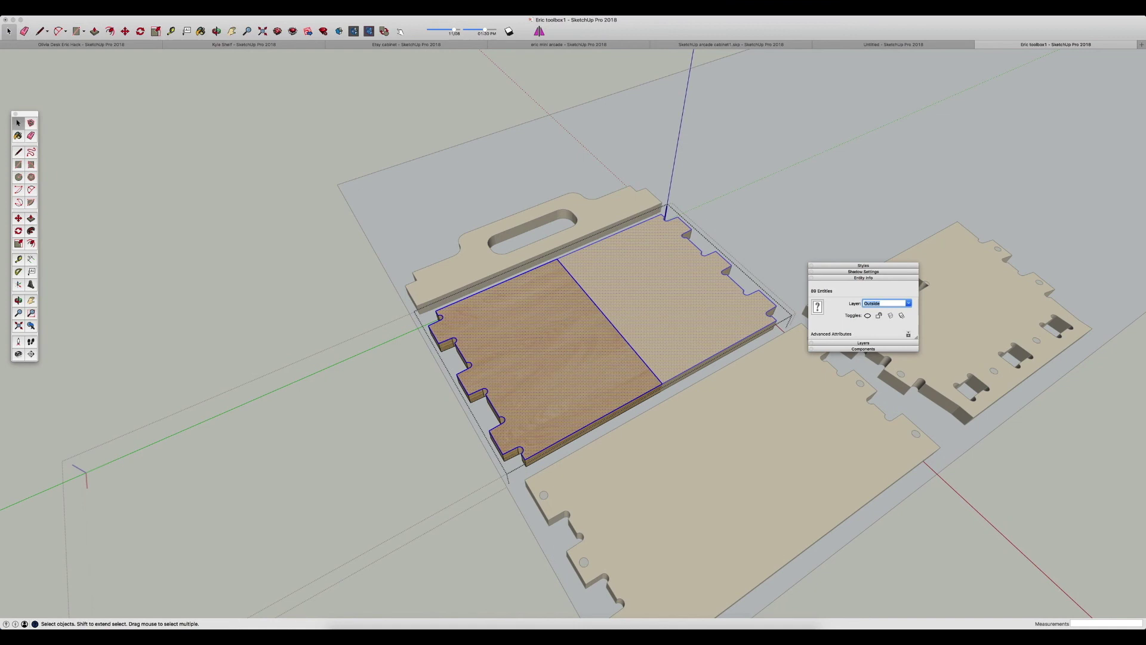
# Step: Show the model's layer list, turn on Color by Layer, and clear the selection
pyautogui.scroll(5, 579, 328)
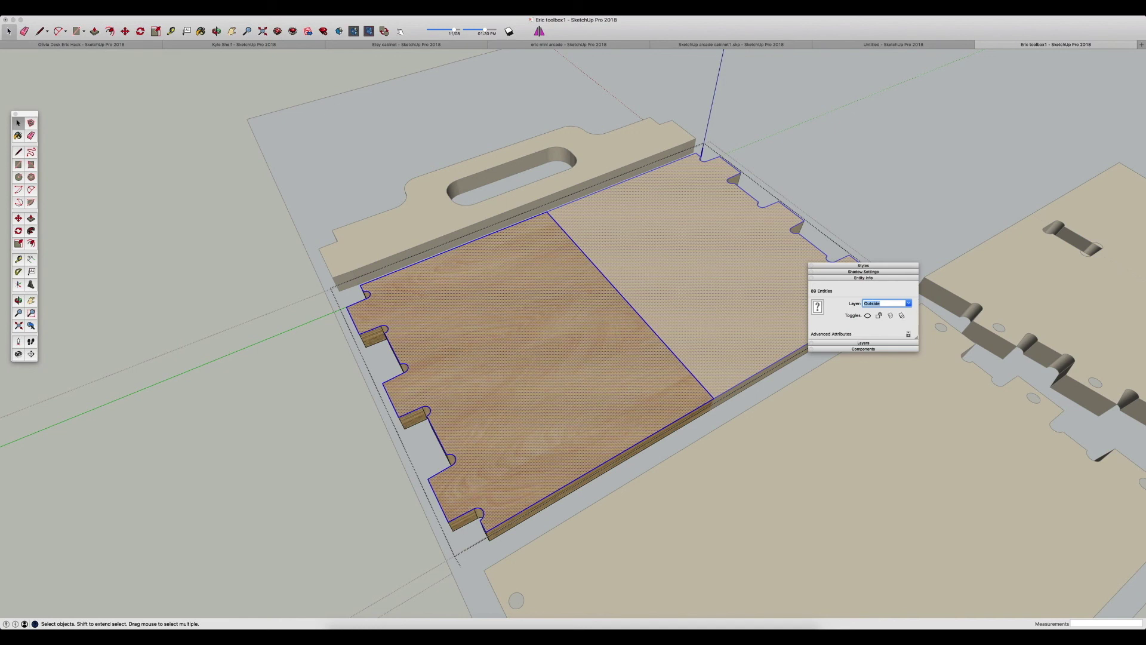
pyautogui.click(863, 343)
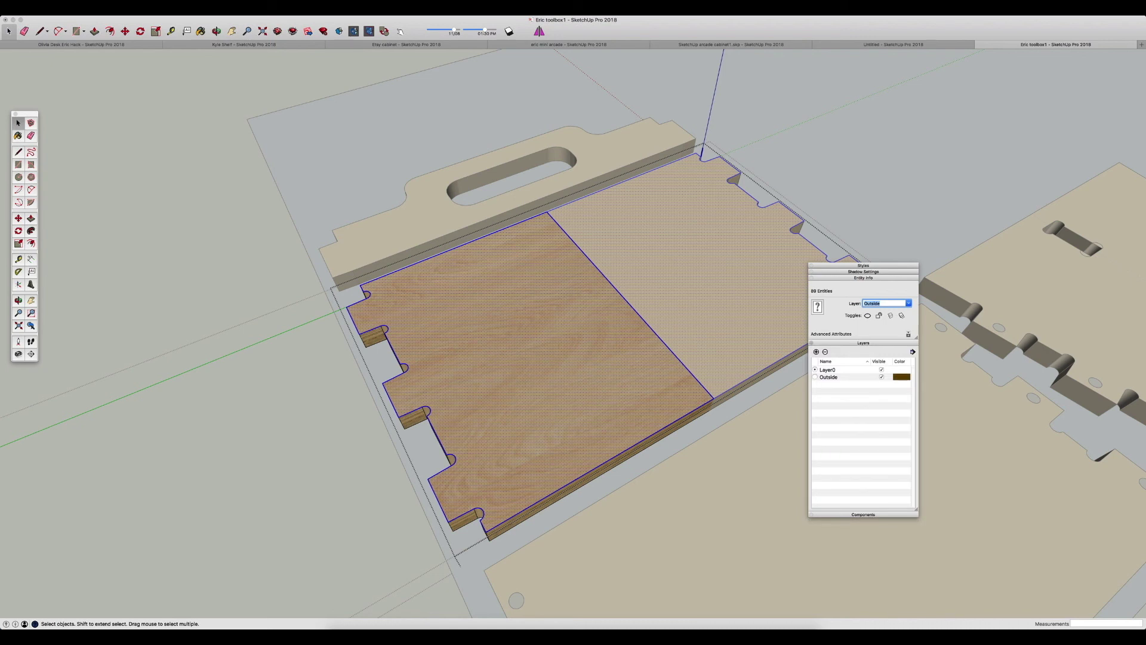
pyautogui.click(182, 7)
pyautogui.click(182, 8)
pyautogui.click(182, 7)
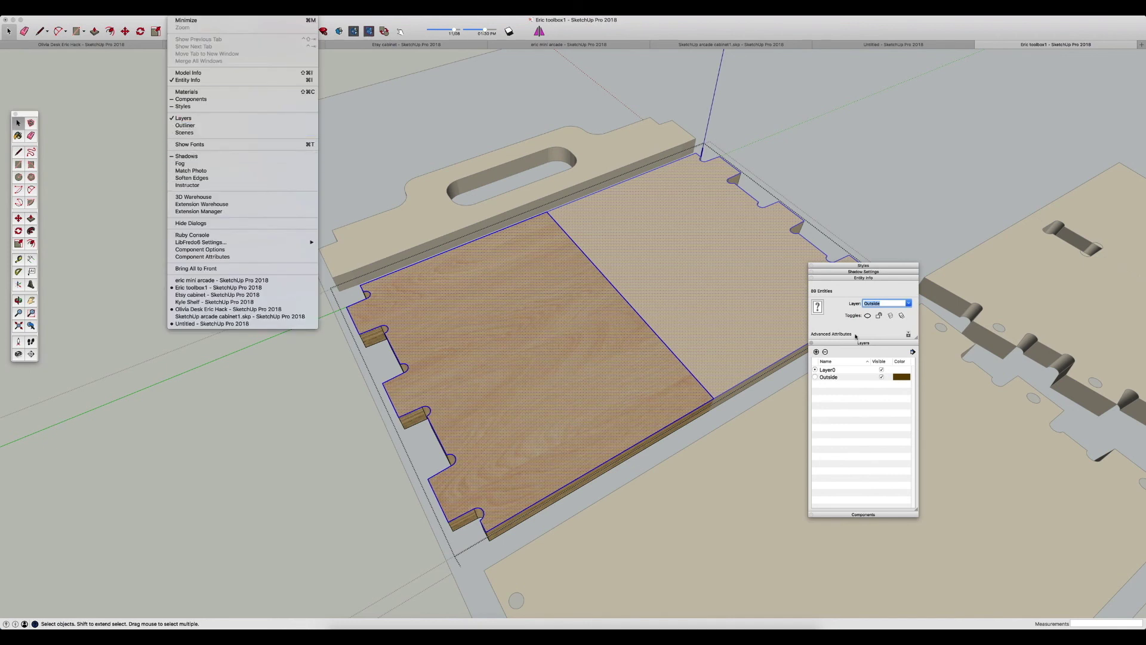
pyautogui.click(857, 422)
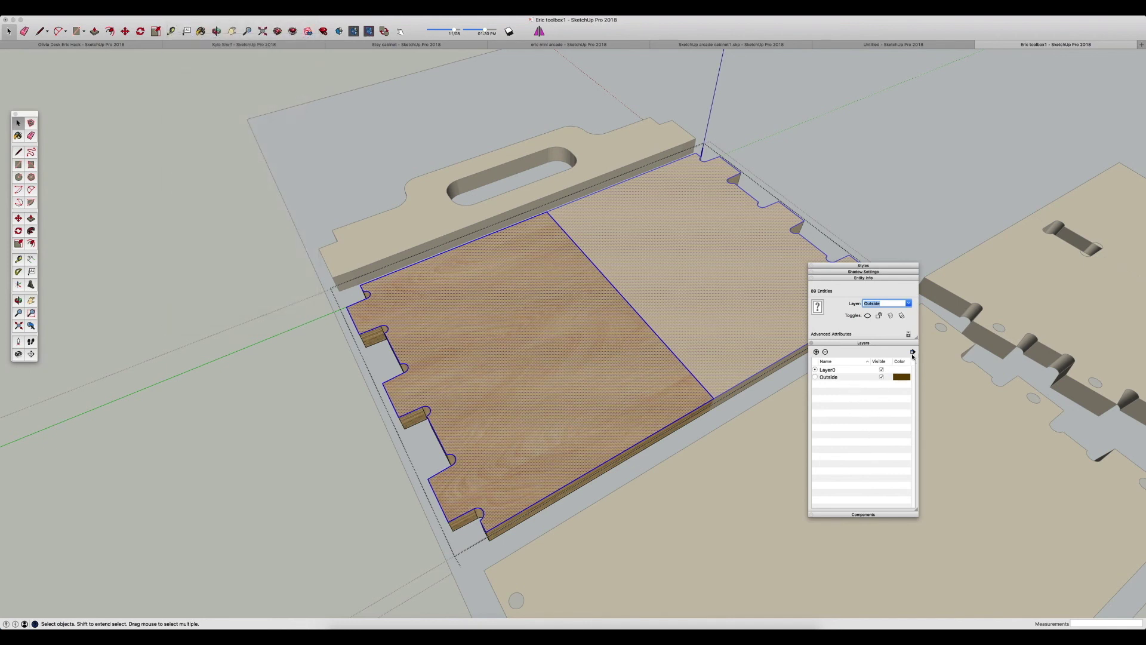
pyautogui.click(913, 354)
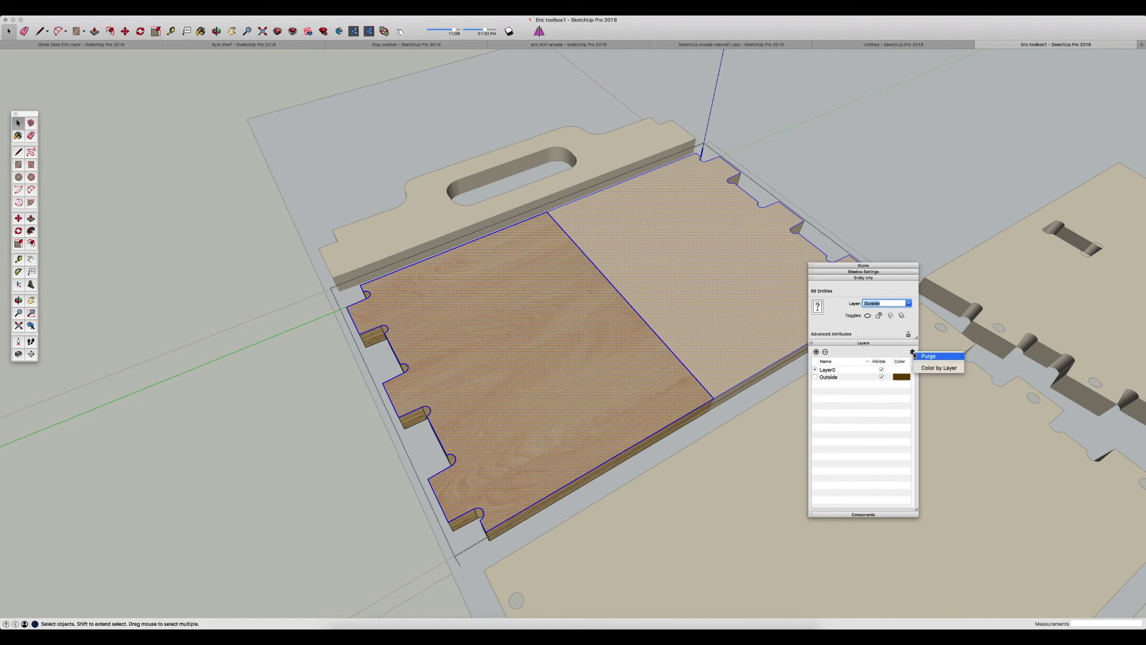
pyautogui.click(939, 367)
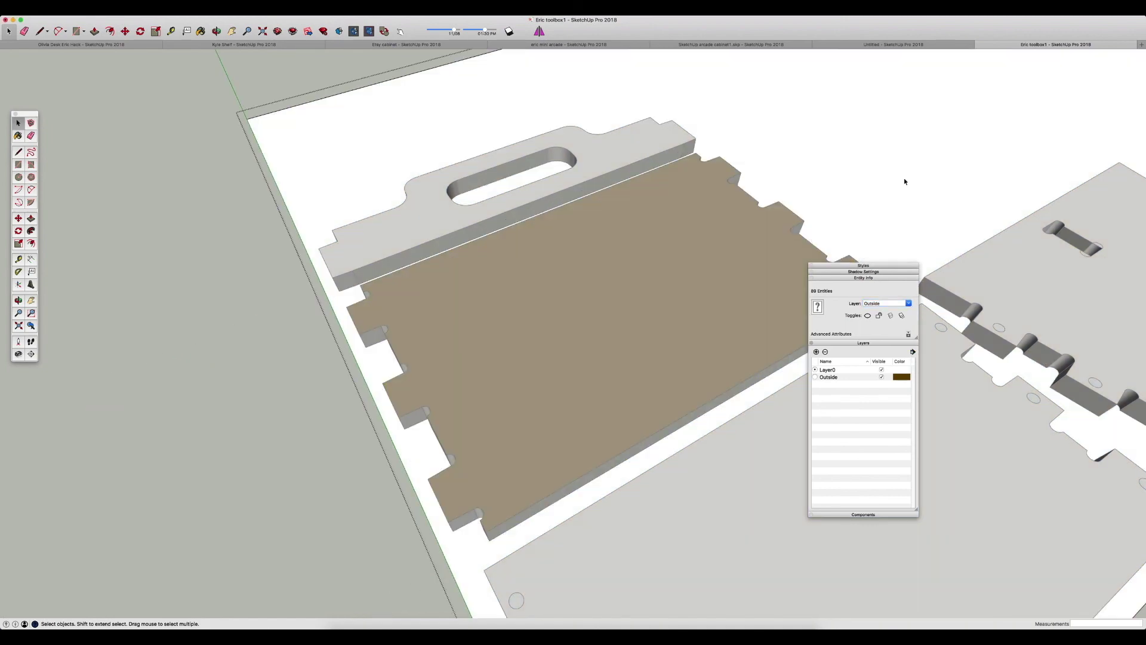
pyautogui.click(905, 179)
# Step: Set the Outside layer's color to the Aqua blue pencil and close the color picker
pyautogui.scroll(-6, 650, 244)
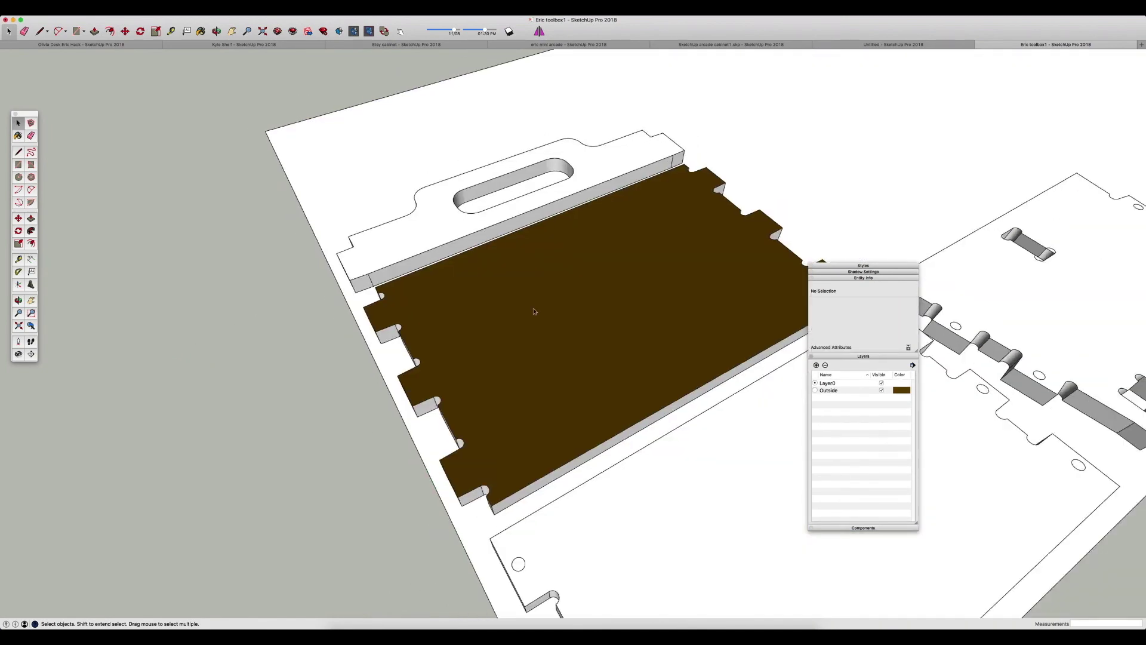
pyautogui.moveTo(651, 244); pyautogui.dragTo(565, 230, button='middle')
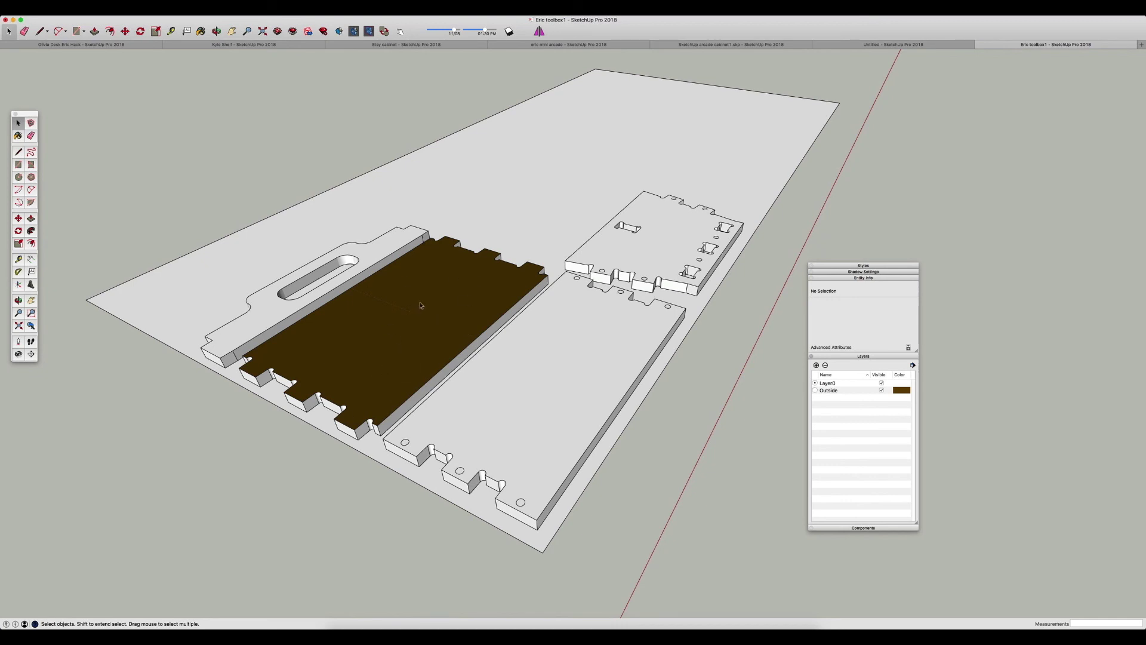
pyautogui.click(901, 391)
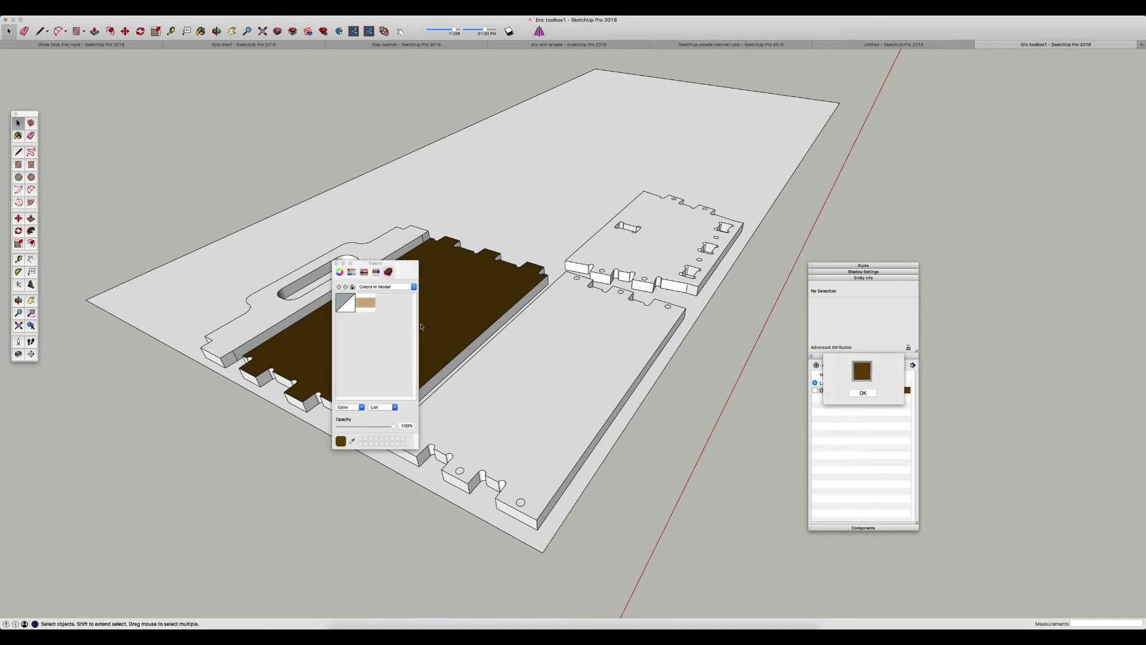
pyautogui.click(376, 272)
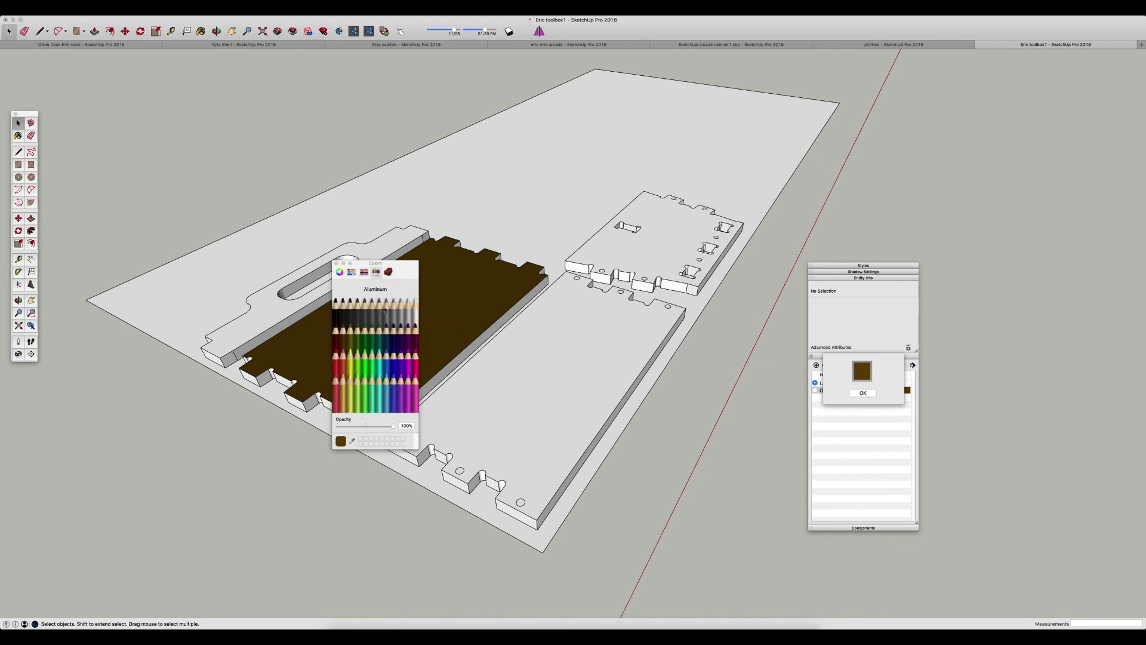
pyautogui.click(386, 357)
pyautogui.click(863, 393)
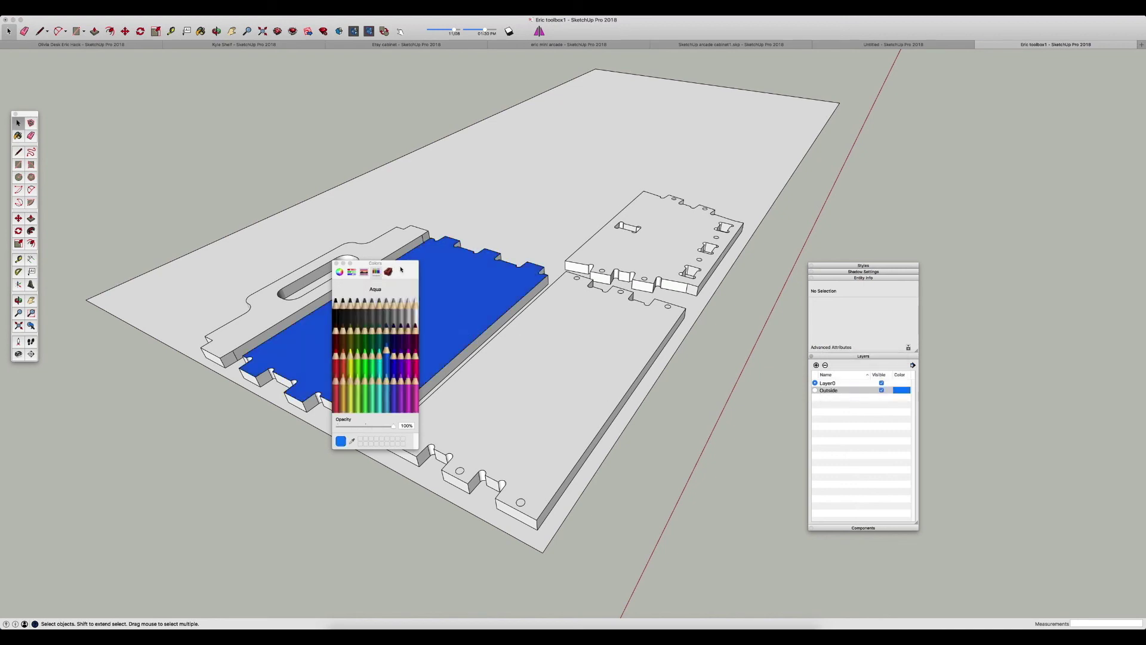
pyautogui.moveTo(418, 275); pyautogui.dragTo(1032, 335)
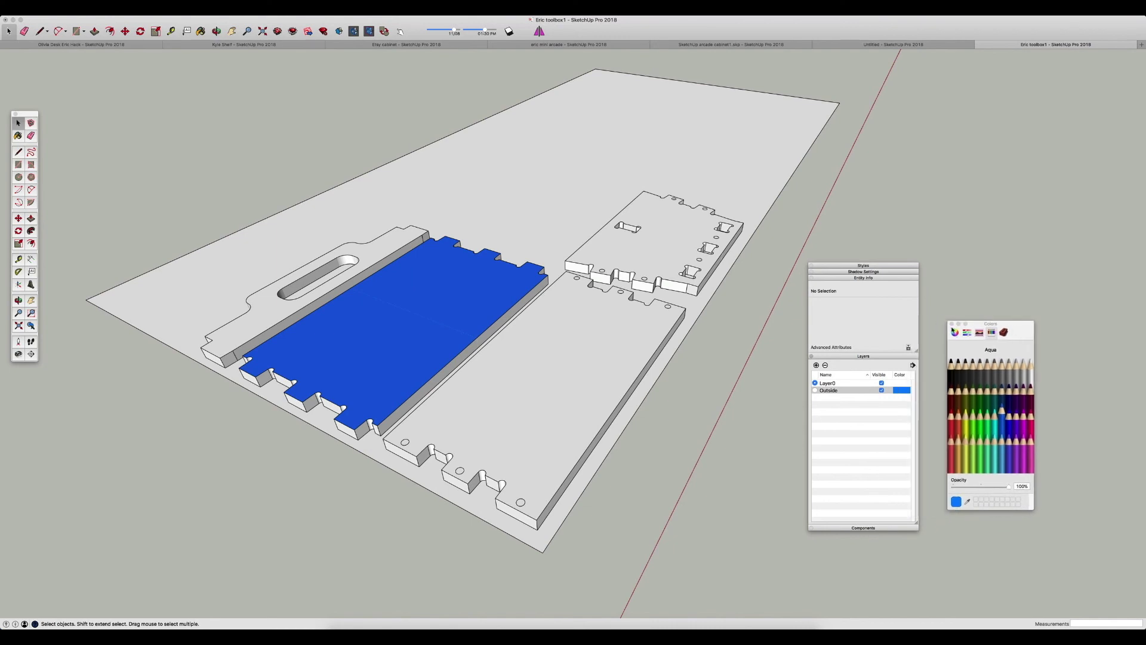
pyautogui.click(951, 327)
# Step: Collapse the Entity Info and Layers palettes and move the palette stack clear of the parts layout
pyautogui.moveTo(591, 353); pyautogui.dragTo(494, 402, button='middle')
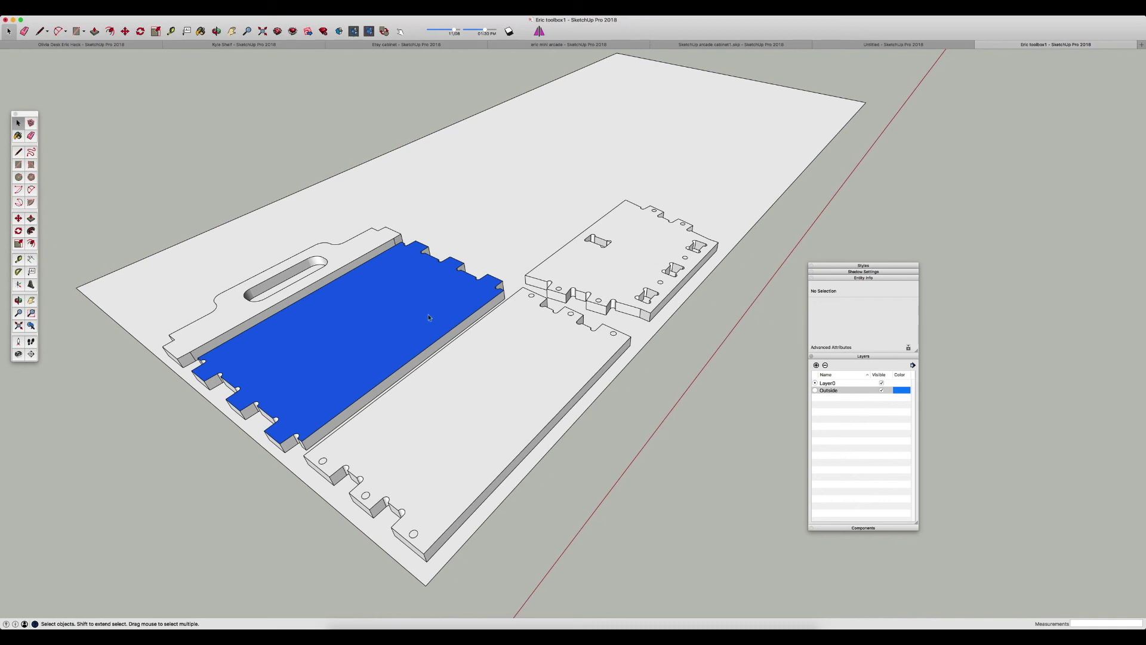
pyautogui.moveTo(358, 321); pyautogui.dragTo(779, 273, button='middle')
pyautogui.click(859, 278)
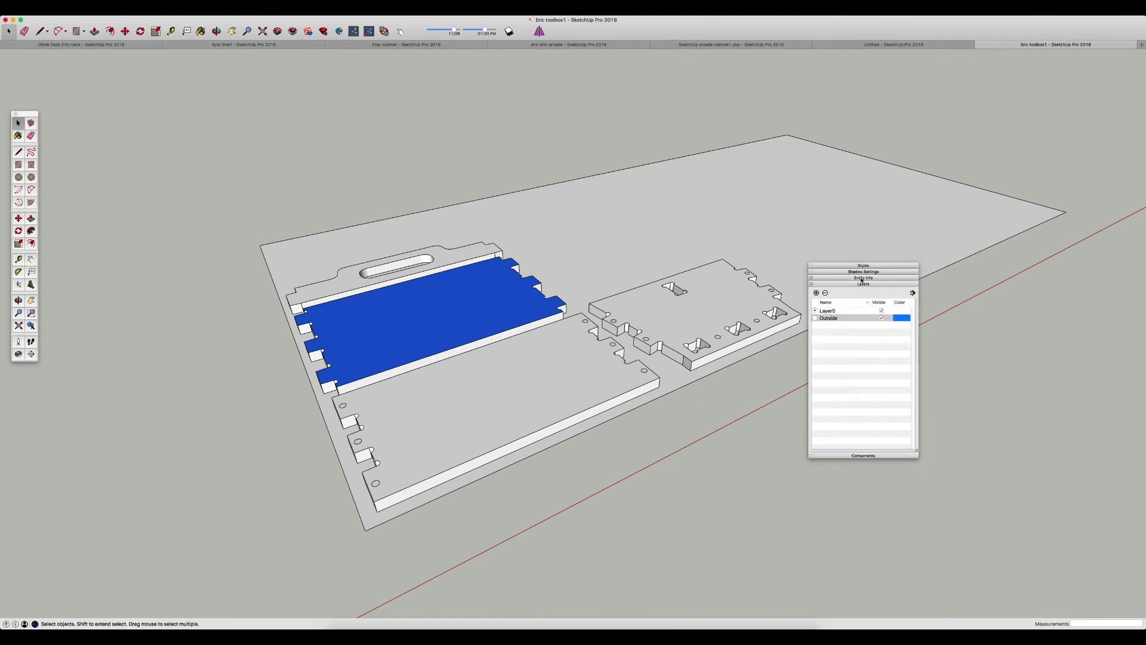
pyautogui.click(861, 286)
pyautogui.moveTo(879, 270); pyautogui.dragTo(980, 278)
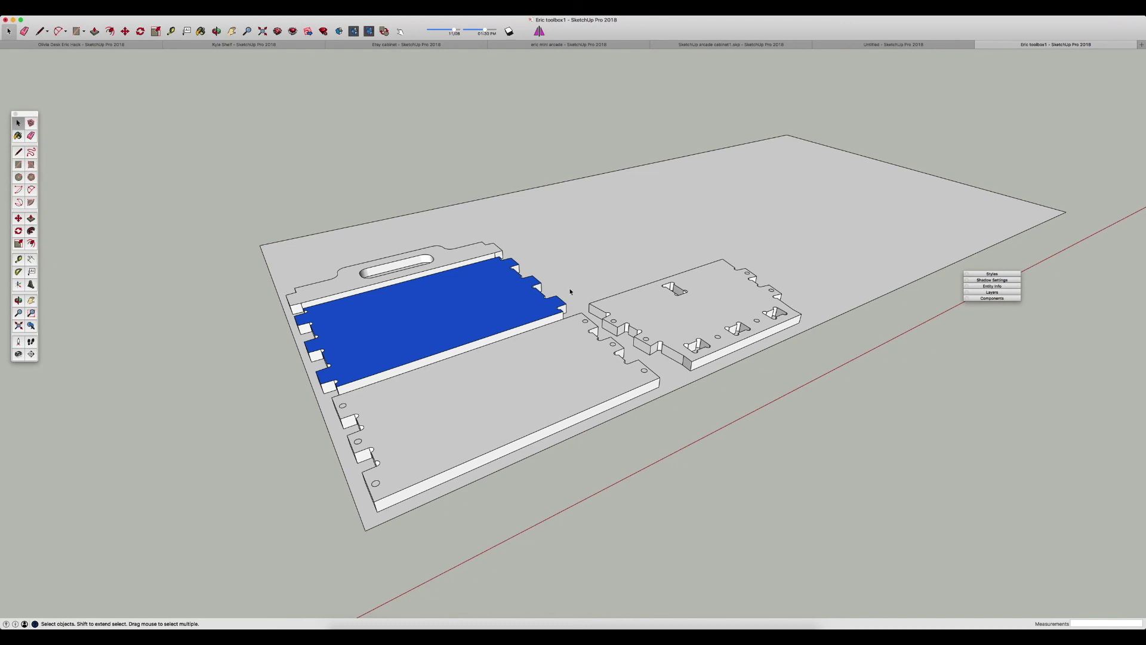
pyautogui.moveTo(570, 291); pyautogui.dragTo(517, 338, button='middle')
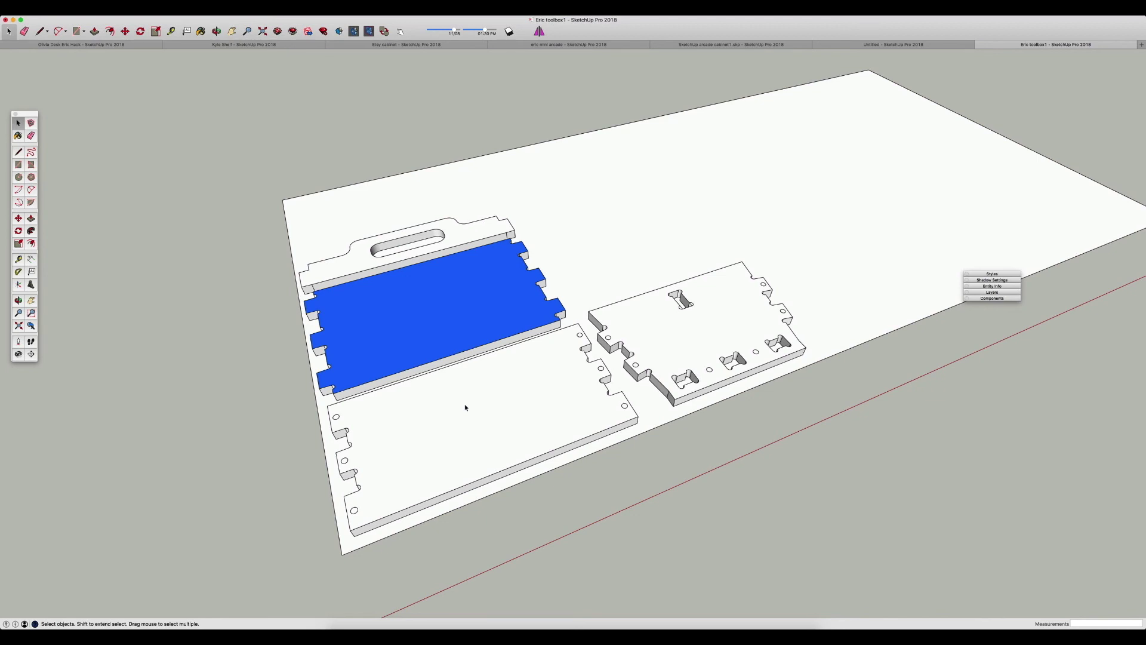
pyautogui.press('pagedown')
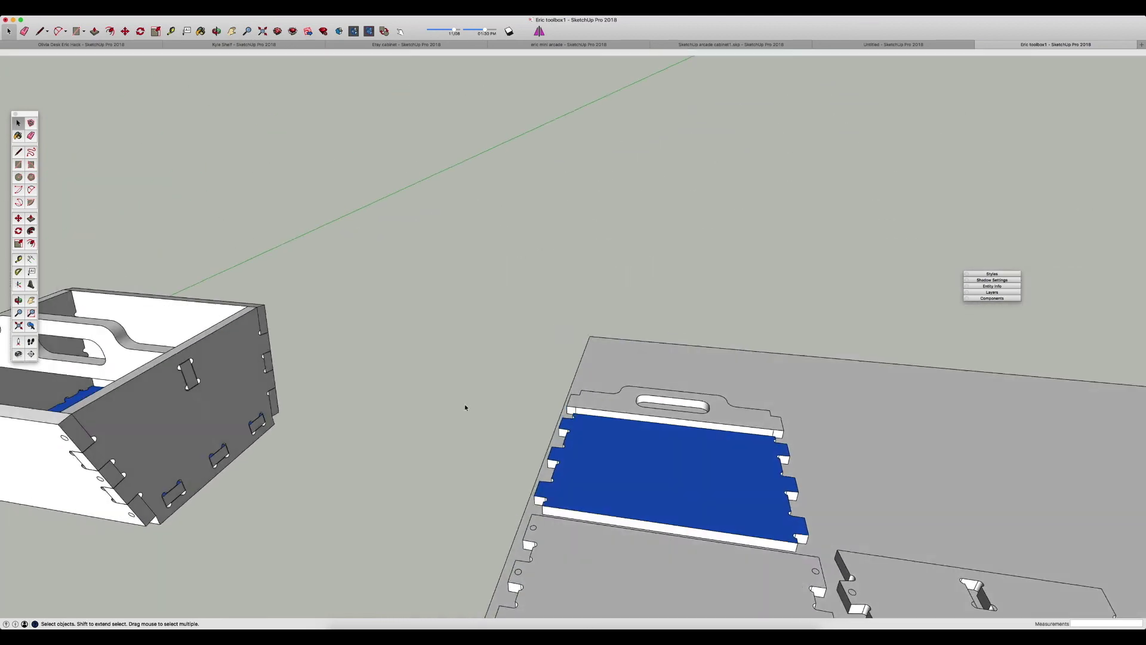
pyautogui.press('pagedown')
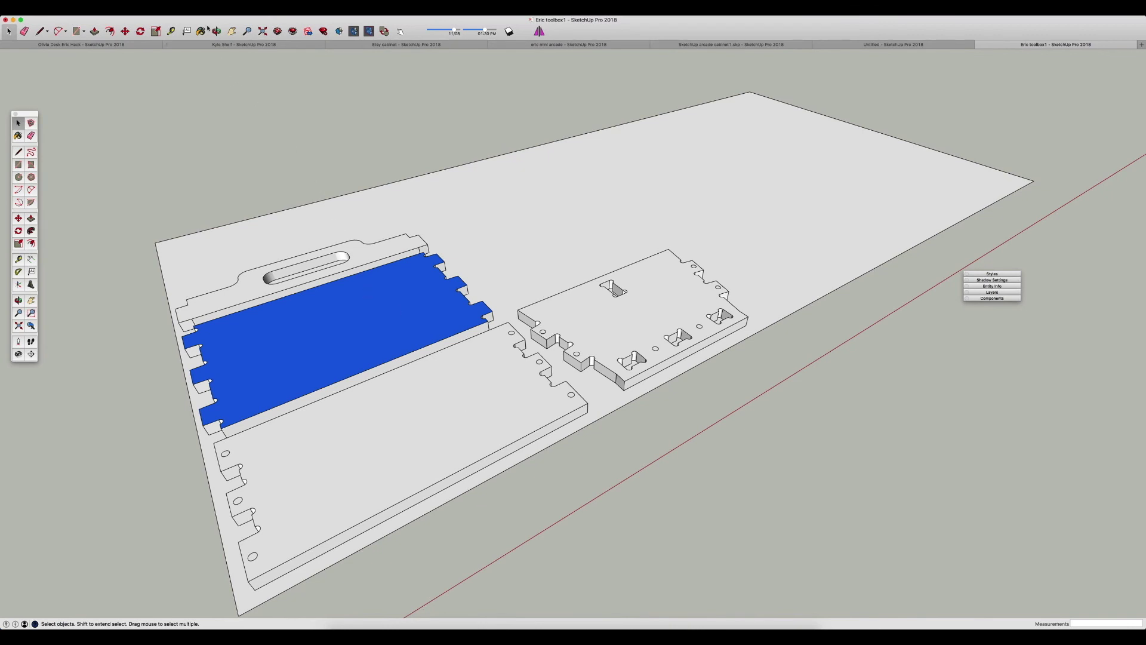
# Step: Switch the camera to parallel projection and set the standard Top view of the parts layout
pyautogui.click(135, 8)
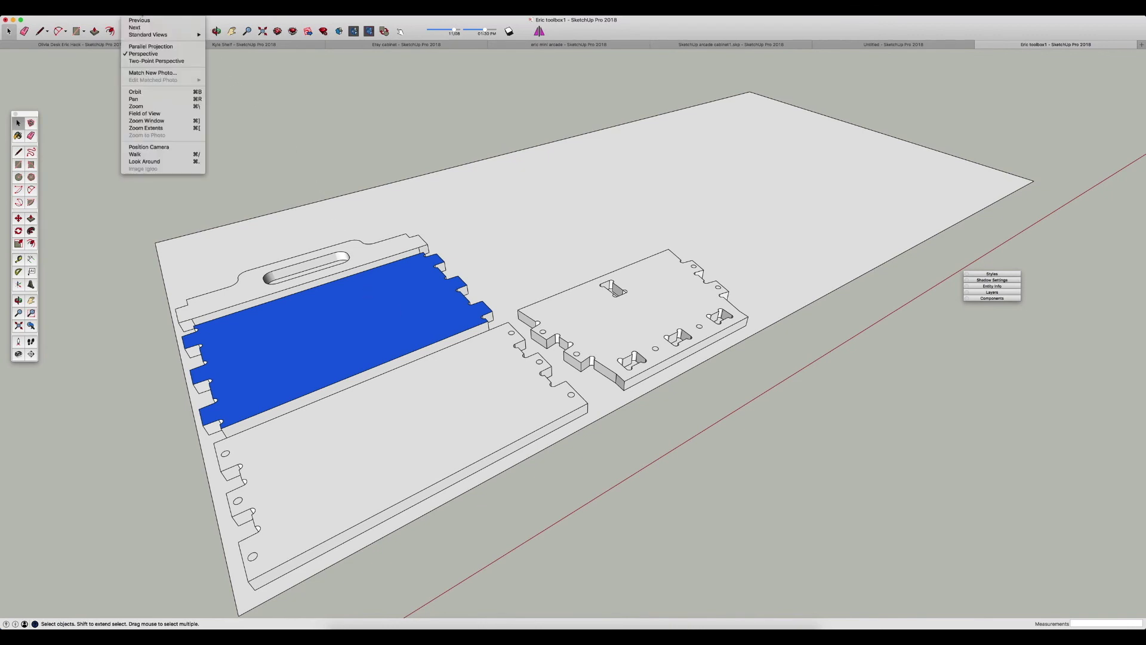
pyautogui.click(150, 46)
pyautogui.scroll(-4, 382, 274)
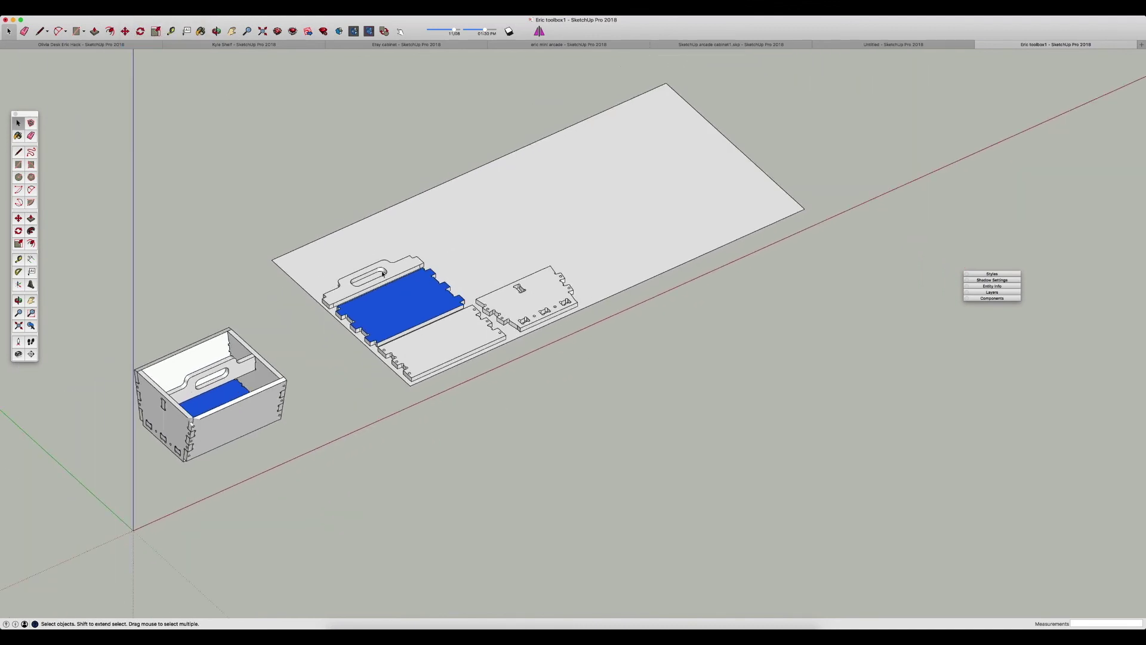
pyautogui.scroll(3, 407, 281)
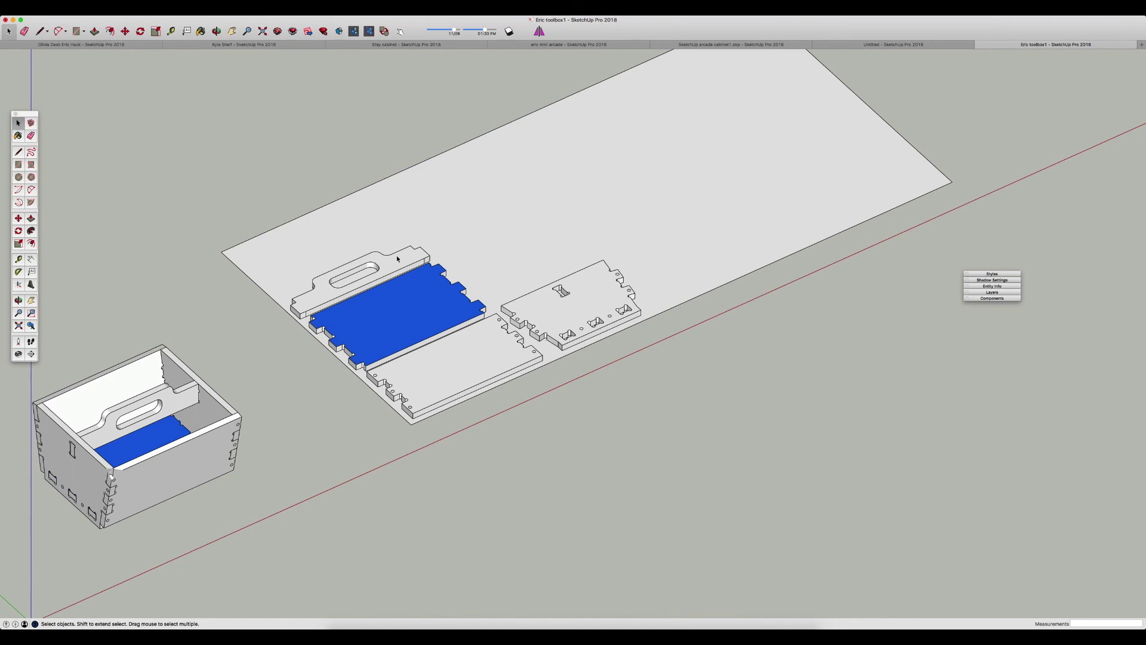
pyautogui.click(135, 16)
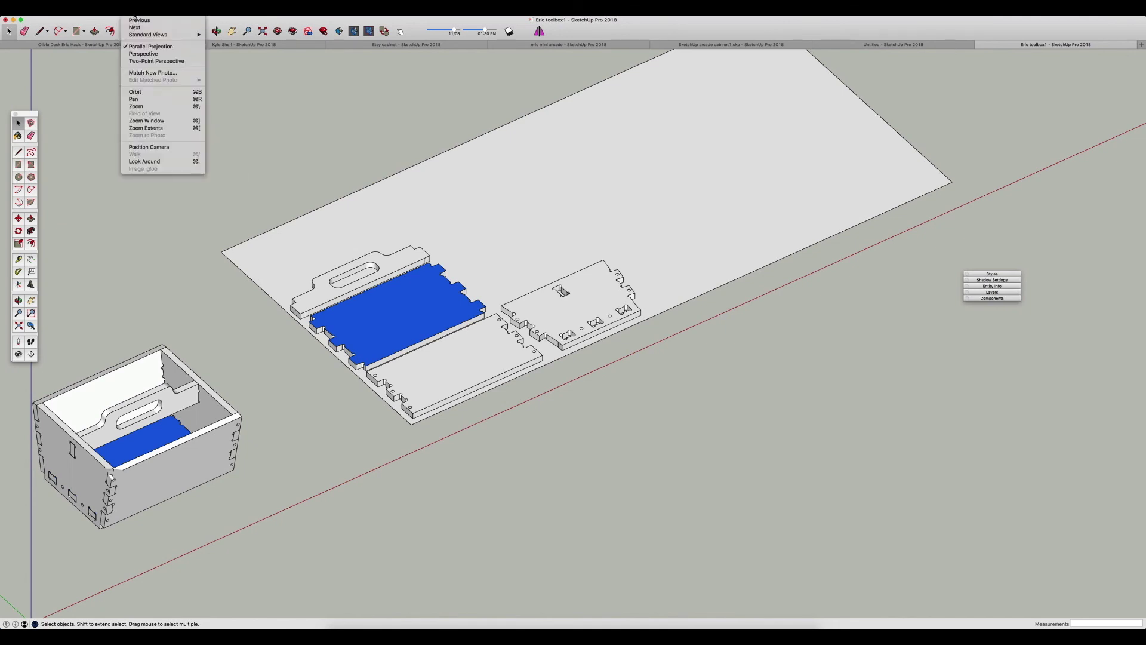
pyautogui.moveTo(179, 35)
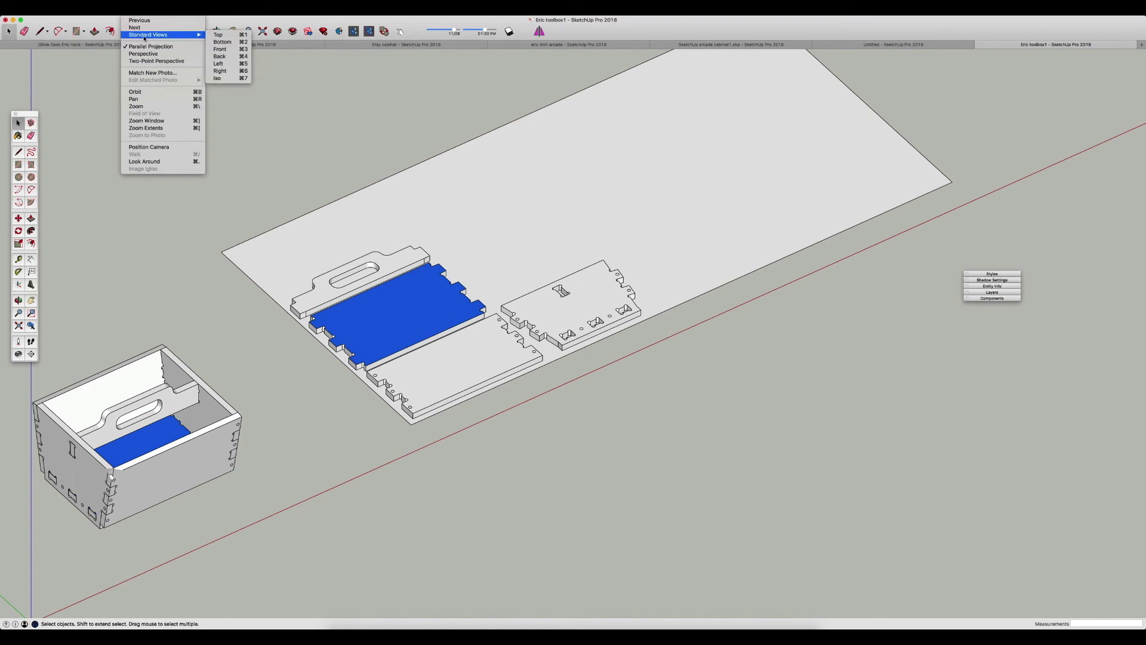
pyautogui.click(219, 34)
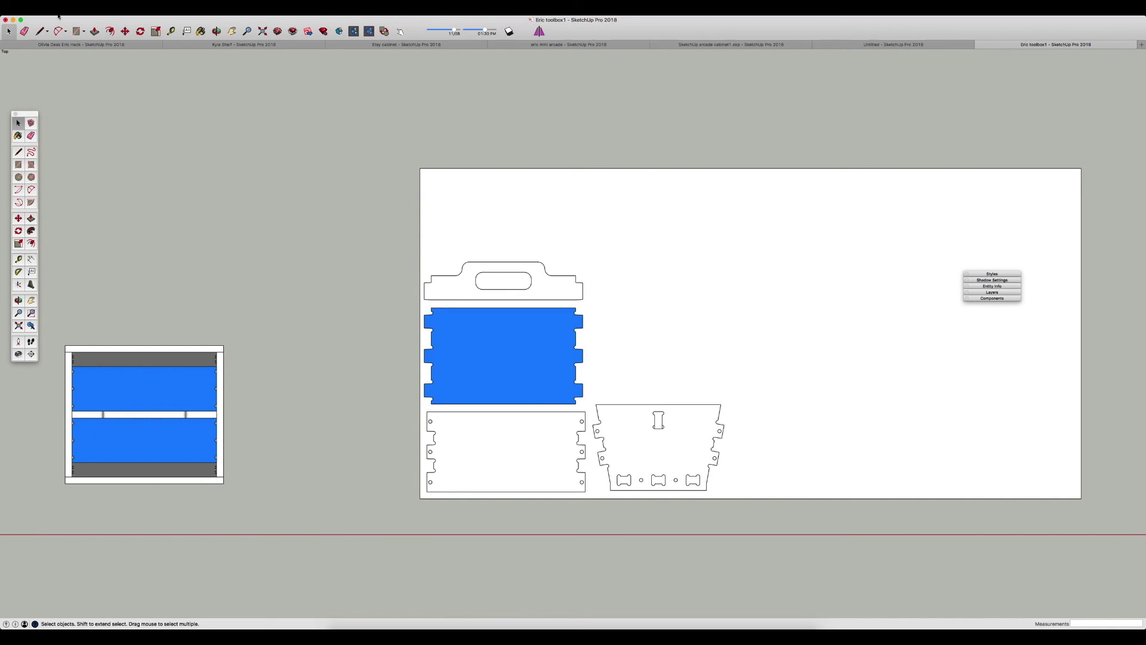
# Step: Export the 3D model to the Desktop as an AutoCAD DXF file and dismiss the export audit message
pyautogui.click(58, 11)
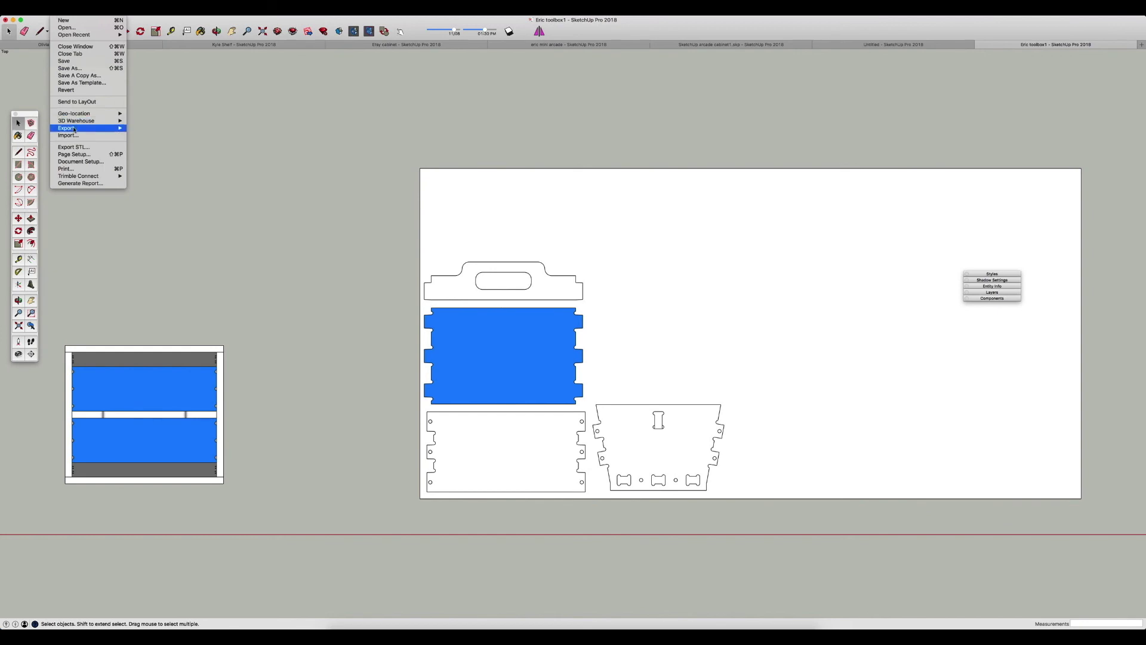
pyautogui.moveTo(72, 127)
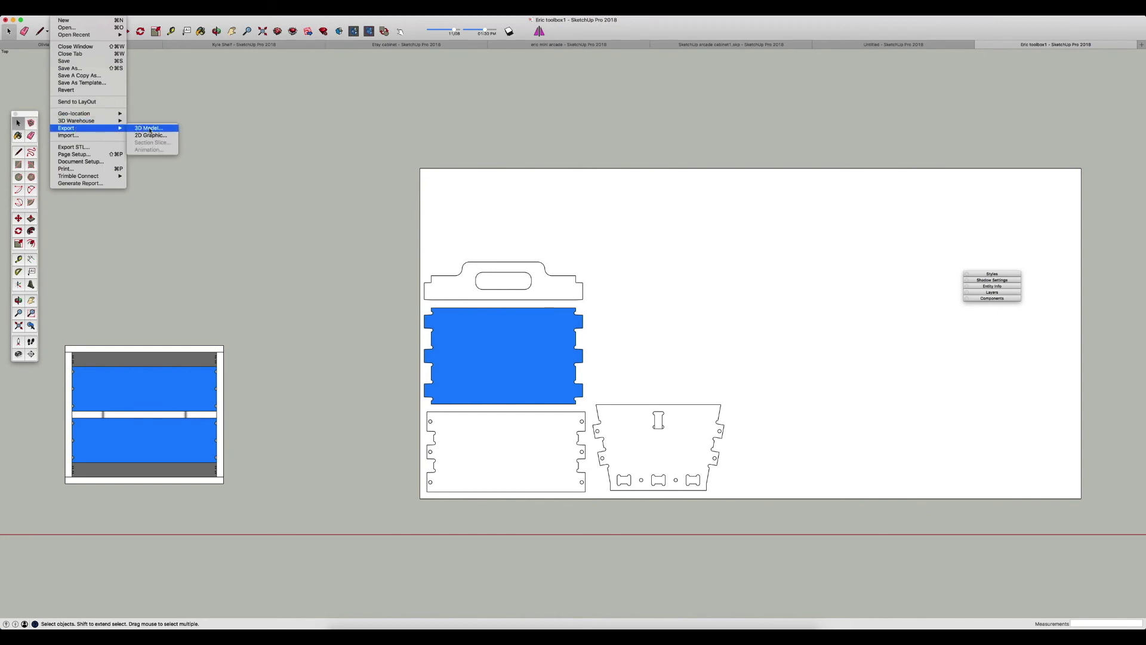
pyautogui.click(146, 128)
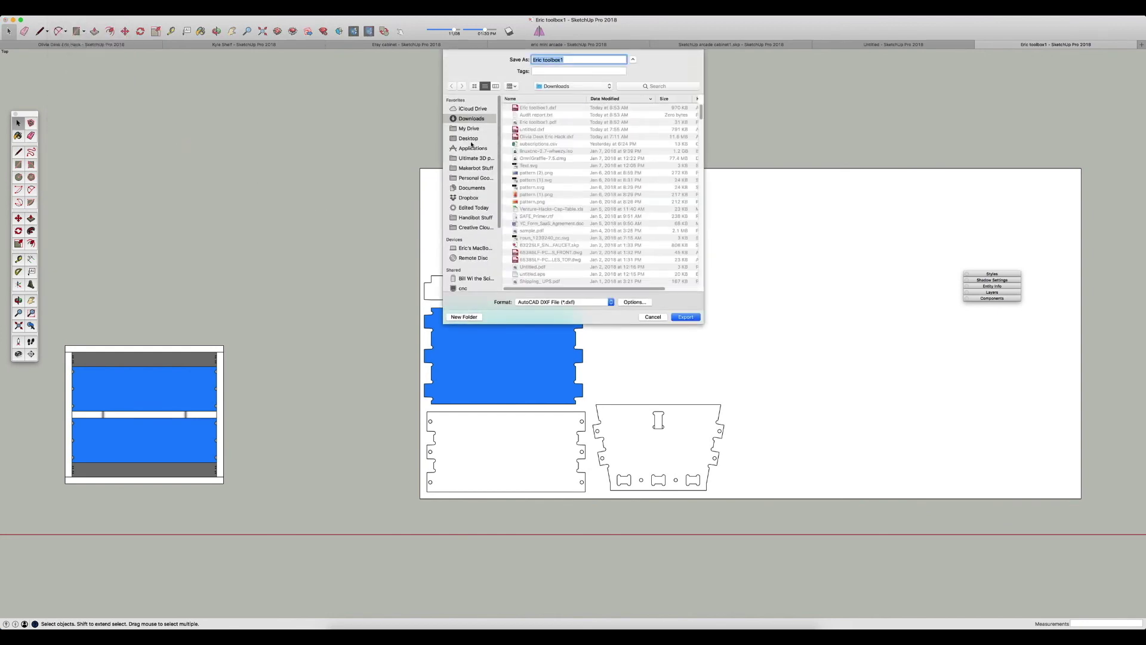
pyautogui.click(468, 138)
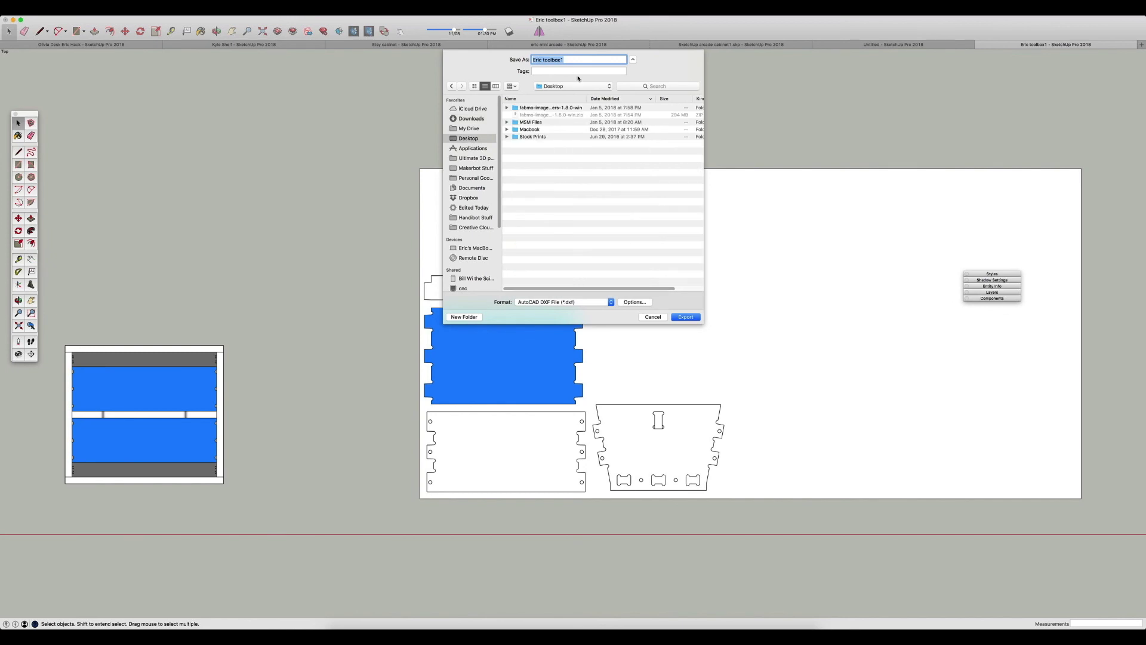
pyautogui.click(583, 303)
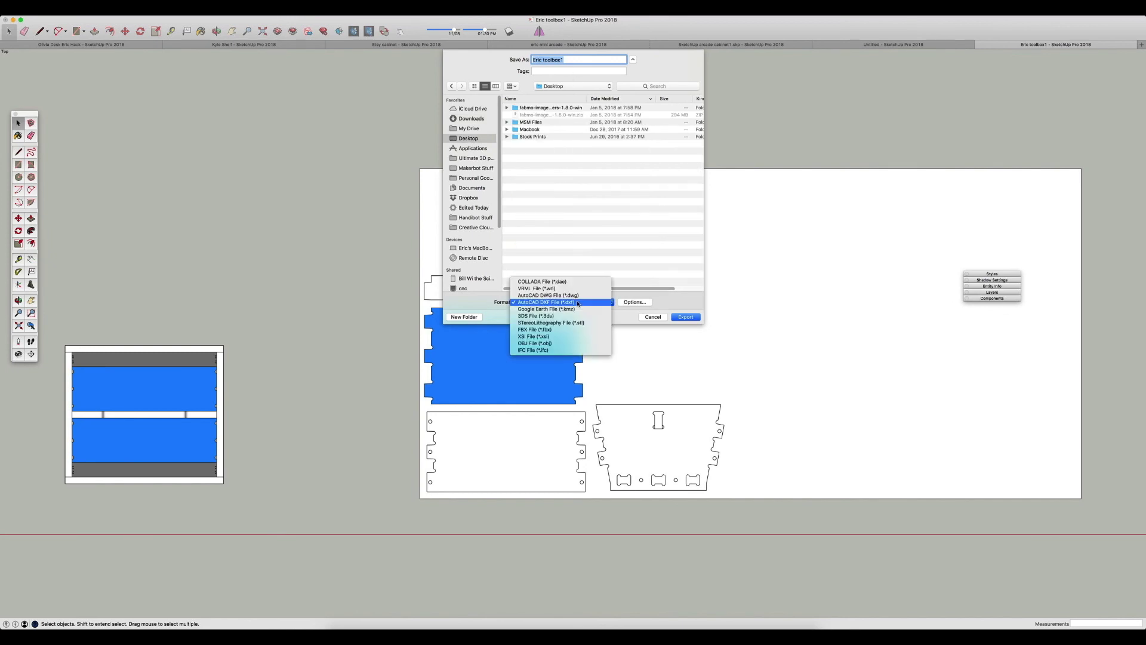
pyautogui.click(562, 302)
pyautogui.click(629, 303)
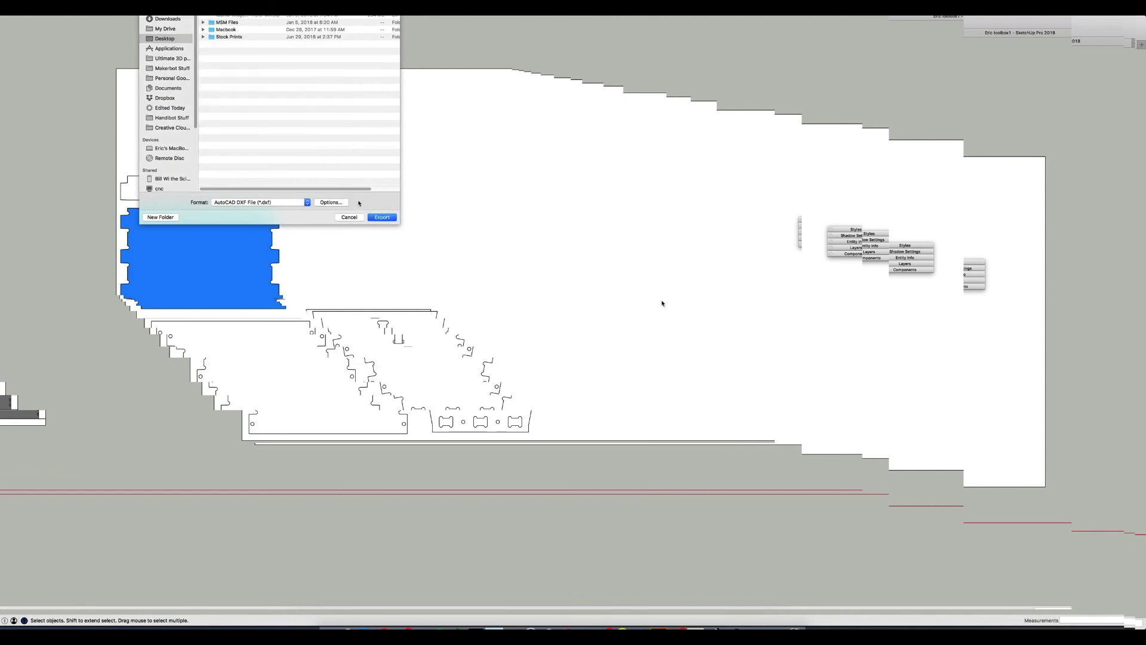
pyautogui.press('Return')
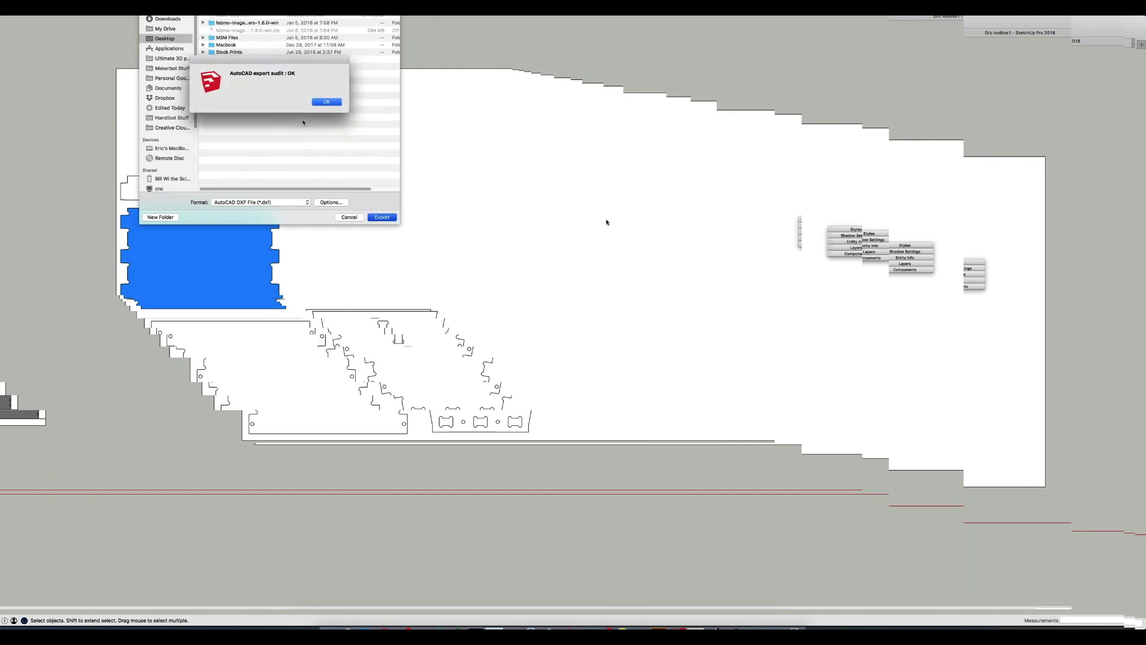
pyautogui.press('Return')
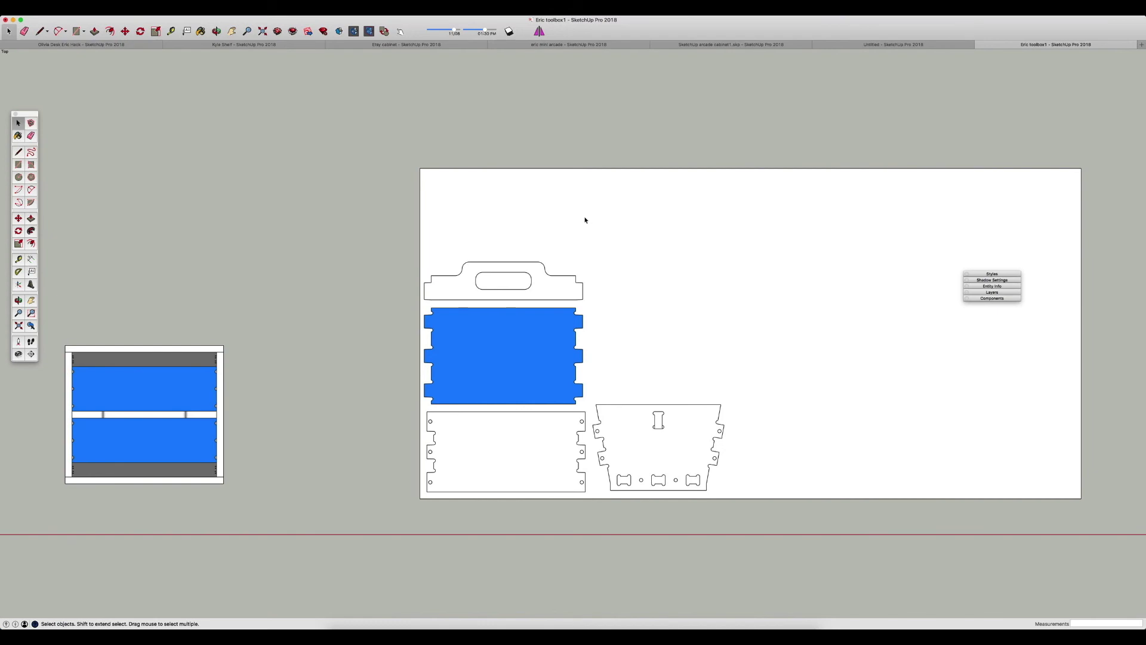
# Step: Switch to Adobe Illustrator and open the exported toolbox DXF from the Desktop, accepting the font substitution
pyautogui.click(669, 627)
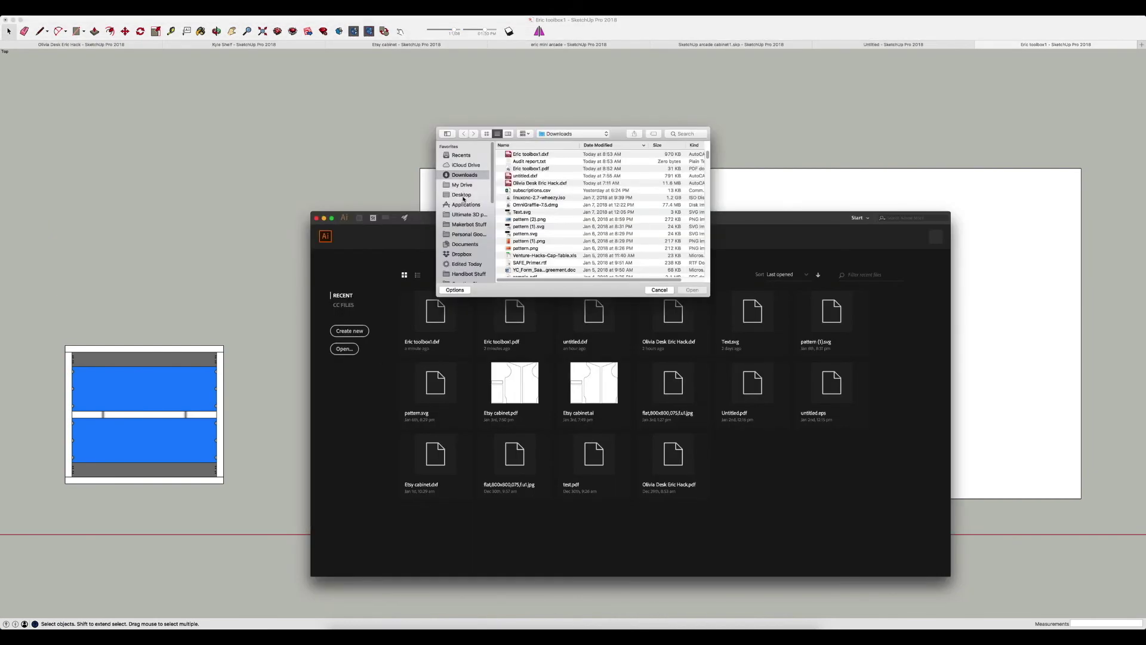
pyautogui.click(529, 155)
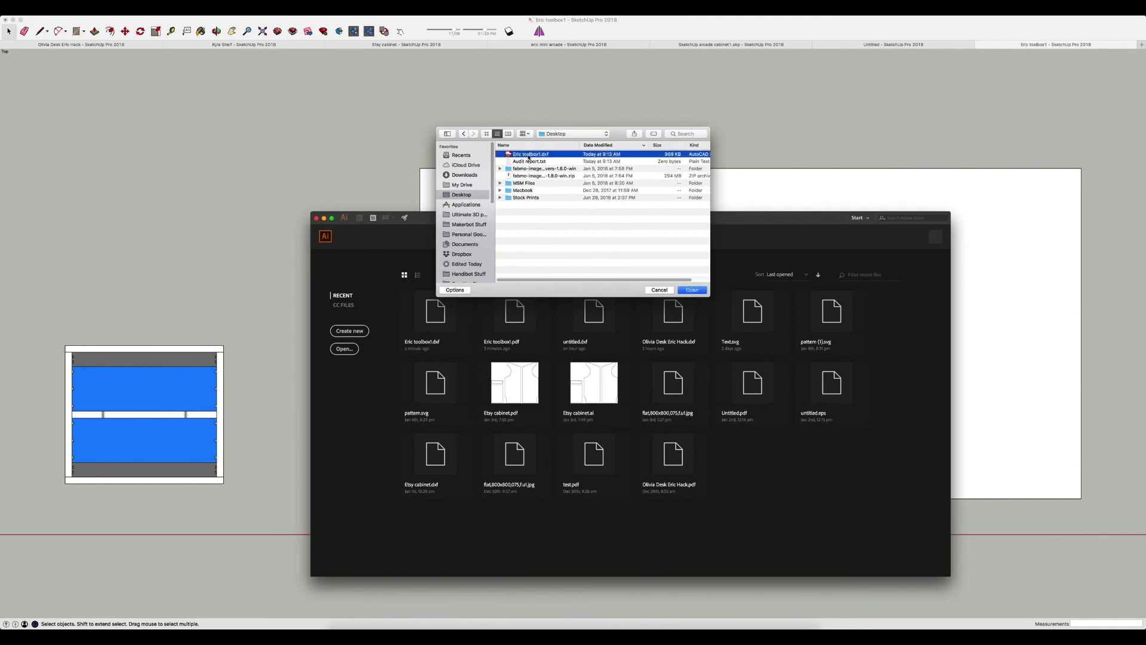
pyautogui.click(692, 290)
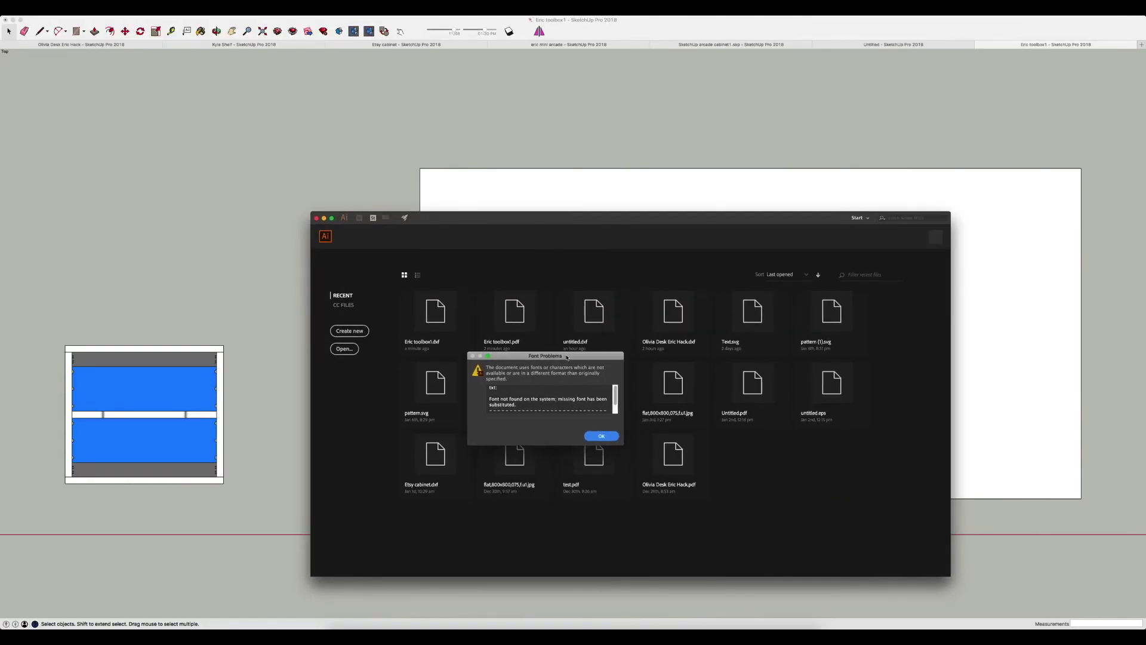
pyautogui.click(591, 433)
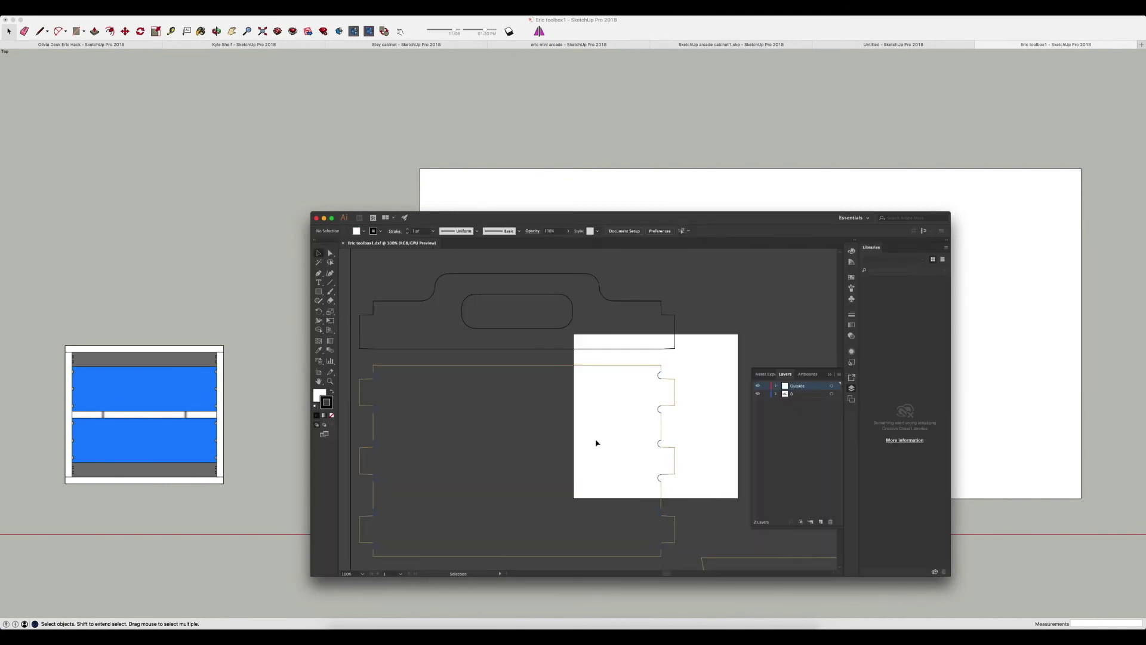
# Step: Fit the artboard to the artwork bounds
pyautogui.keyDown('alt'); pyautogui.scroll(-3, 595, 440); pyautogui.keyUp('alt')
pyautogui.keyDown('alt'); pyautogui.scroll(-1, 594, 474); pyautogui.keyUp('alt')
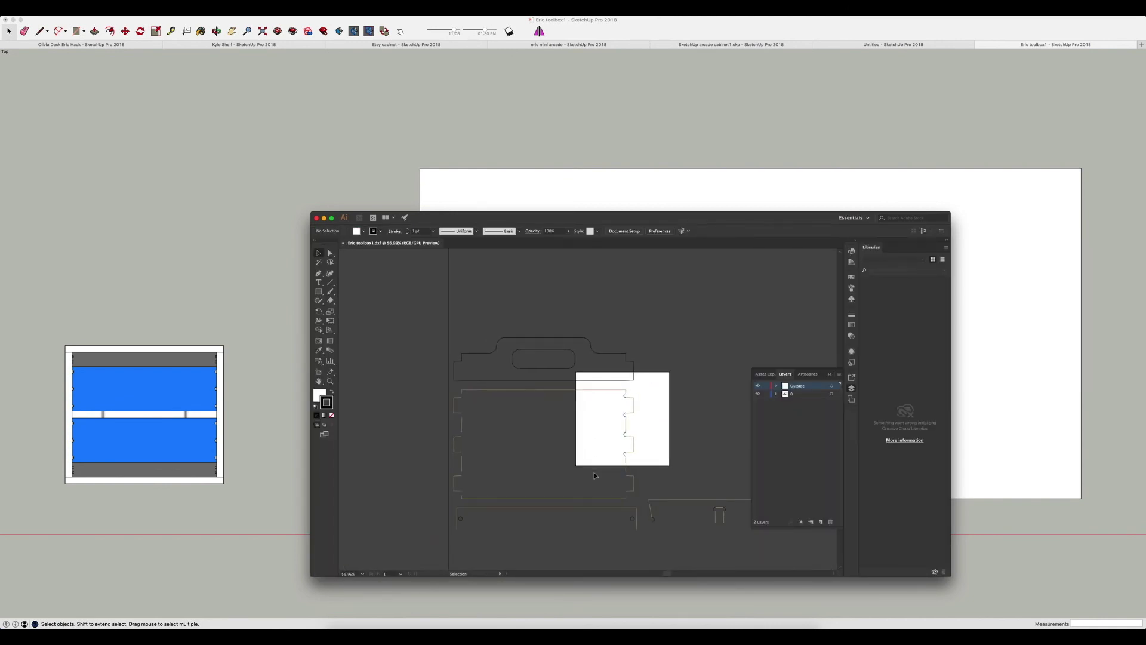
pyautogui.keyDown('alt'); pyautogui.scroll(-3, 597, 497); pyautogui.keyUp('alt')
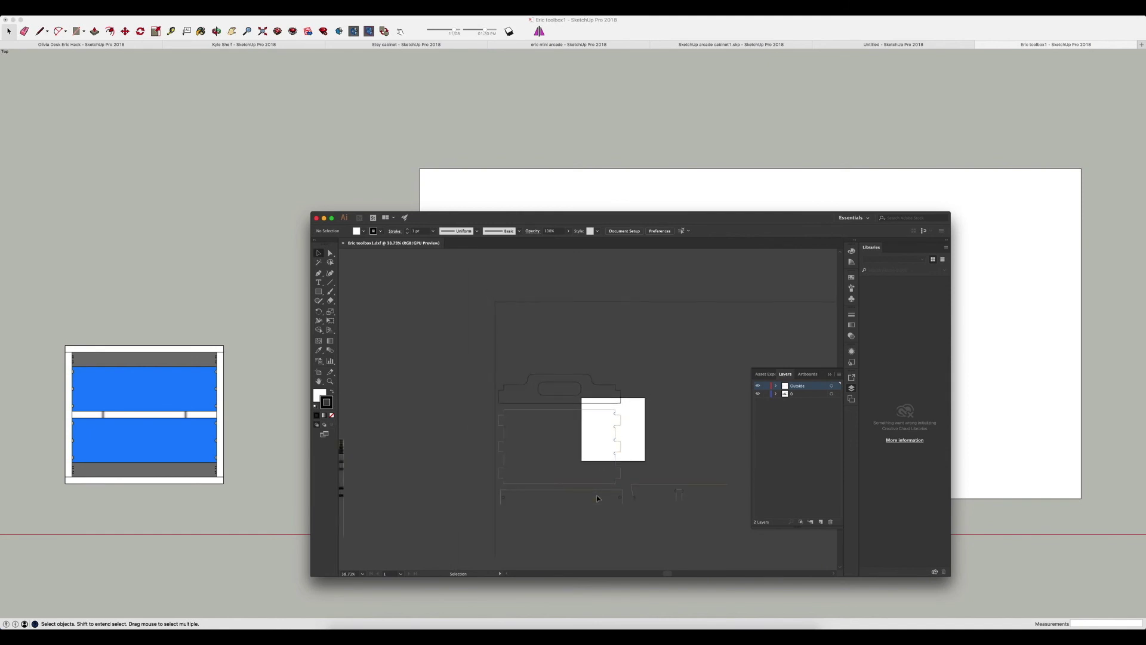
pyautogui.keyDown('alt'); pyautogui.scroll(-2, 596, 498); pyautogui.keyUp('alt')
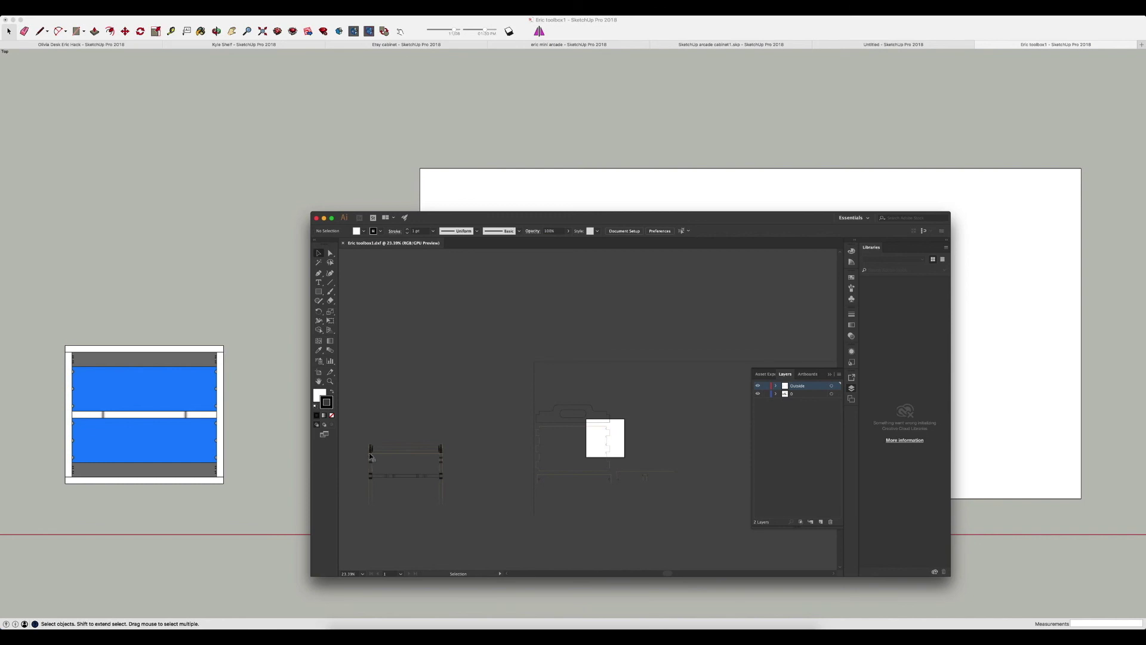
pyautogui.scroll(-1, 527, 478)
pyautogui.hscroll(1, 527, 477)
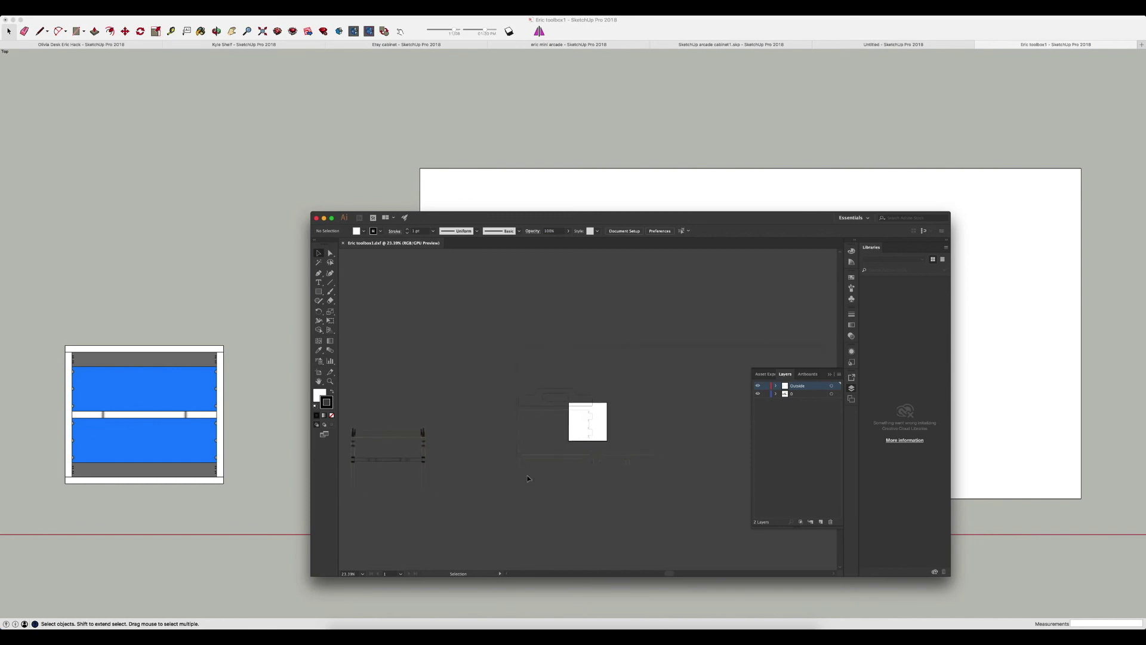
pyautogui.click(109, 11)
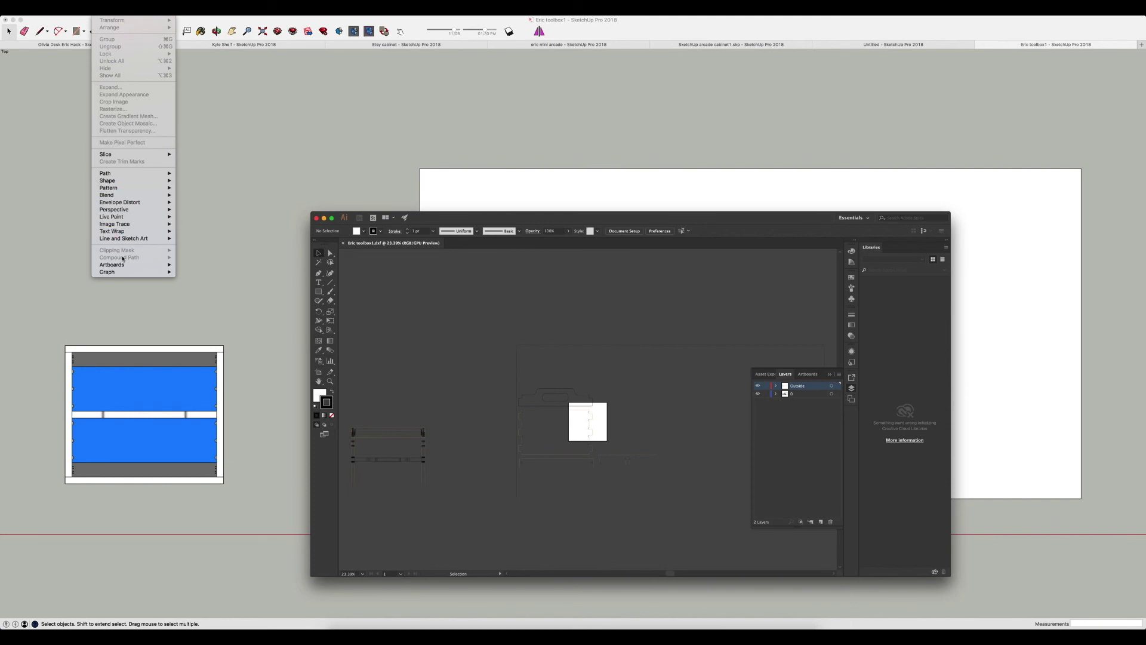
pyautogui.moveTo(158, 265)
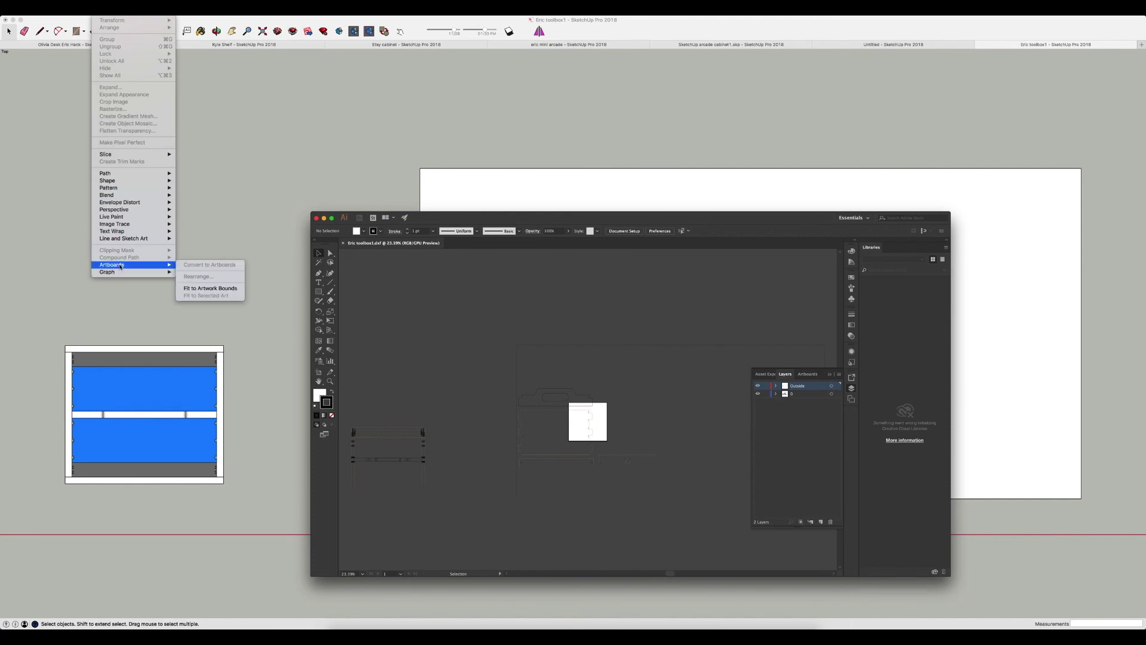
pyautogui.click(209, 289)
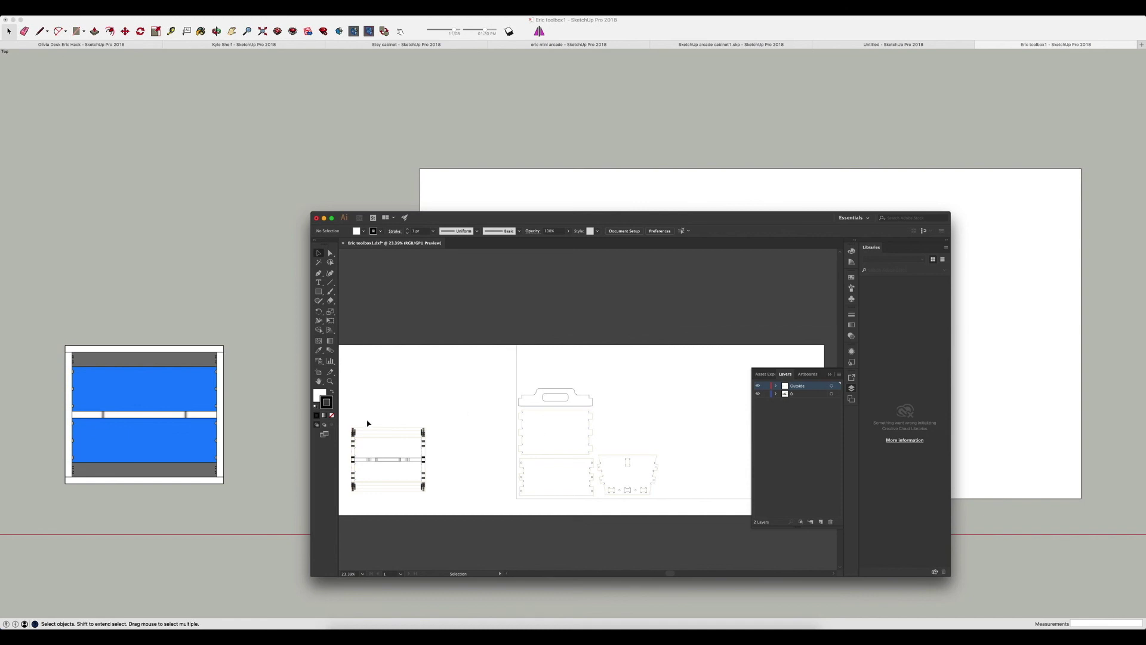
# Step: Delete the assembled toolbox's linework beside the sheet, leaving the flat parts
pyautogui.moveTo(346, 423); pyautogui.dragTo(465, 516)
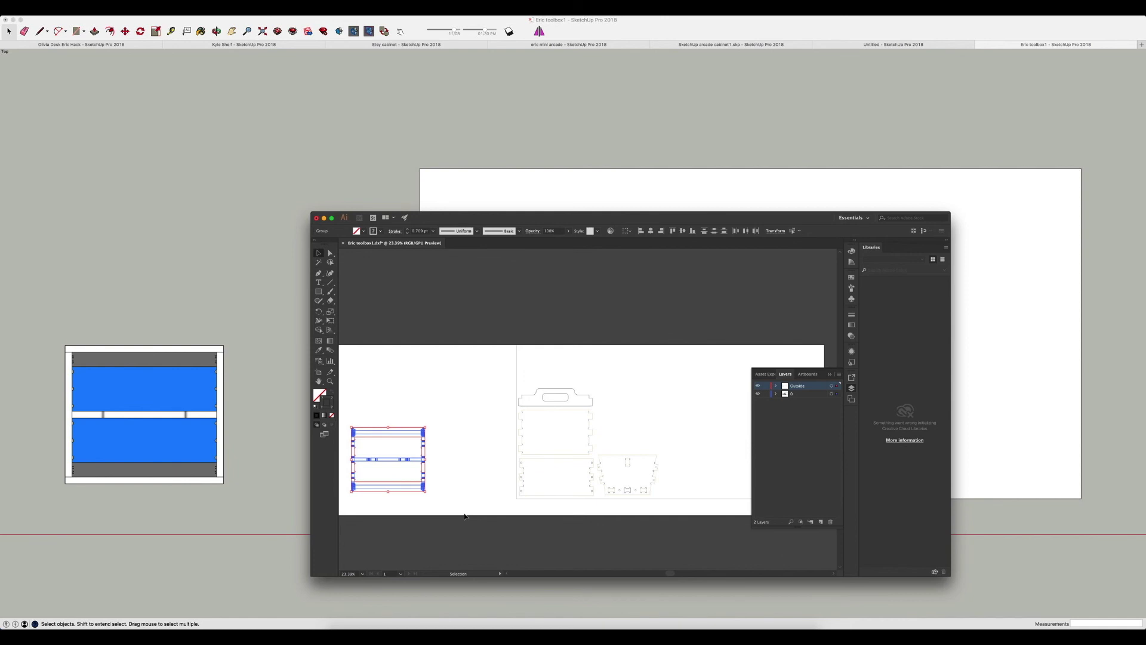
pyautogui.press('Delete')
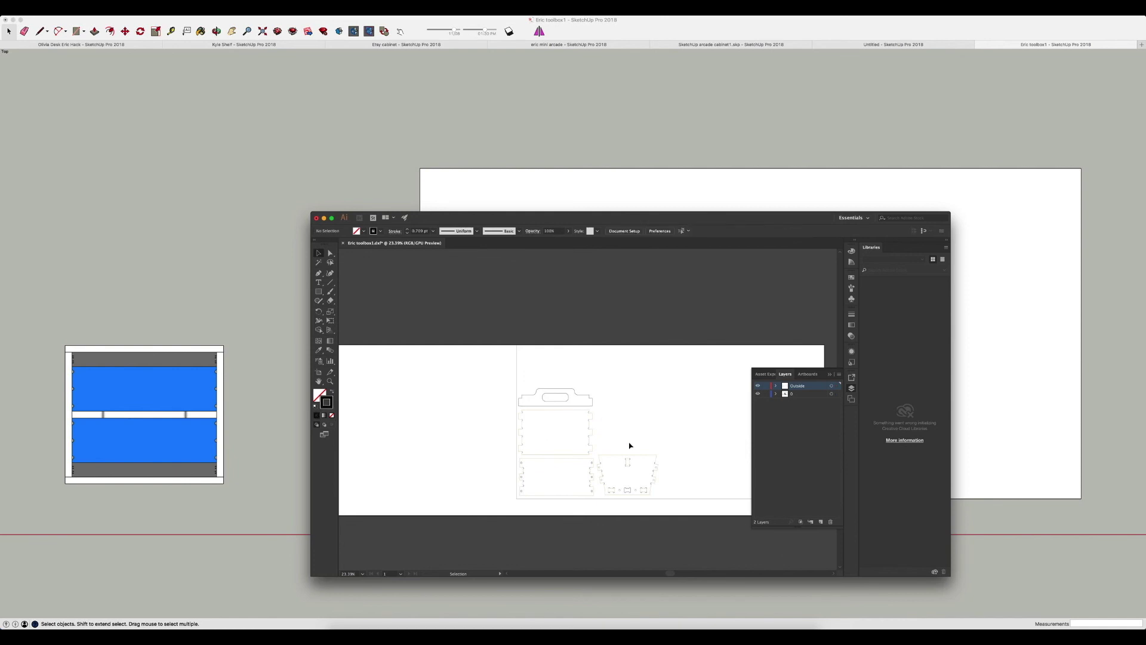
pyautogui.keyDown('alt'); pyautogui.scroll(5, 630, 445); pyautogui.keyUp('alt')
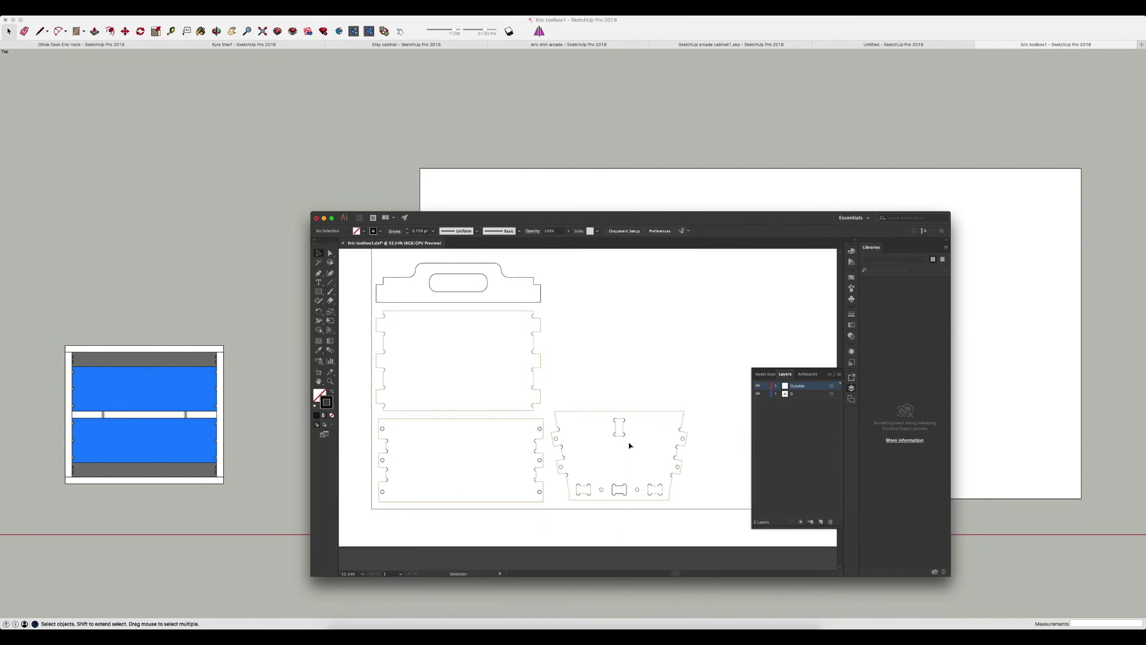
# Step: Hide layer 0 and toggle the Outside layer off and on, leaving only the bottom board's outline shown
pyautogui.click(852, 389)
pyautogui.click(852, 389)
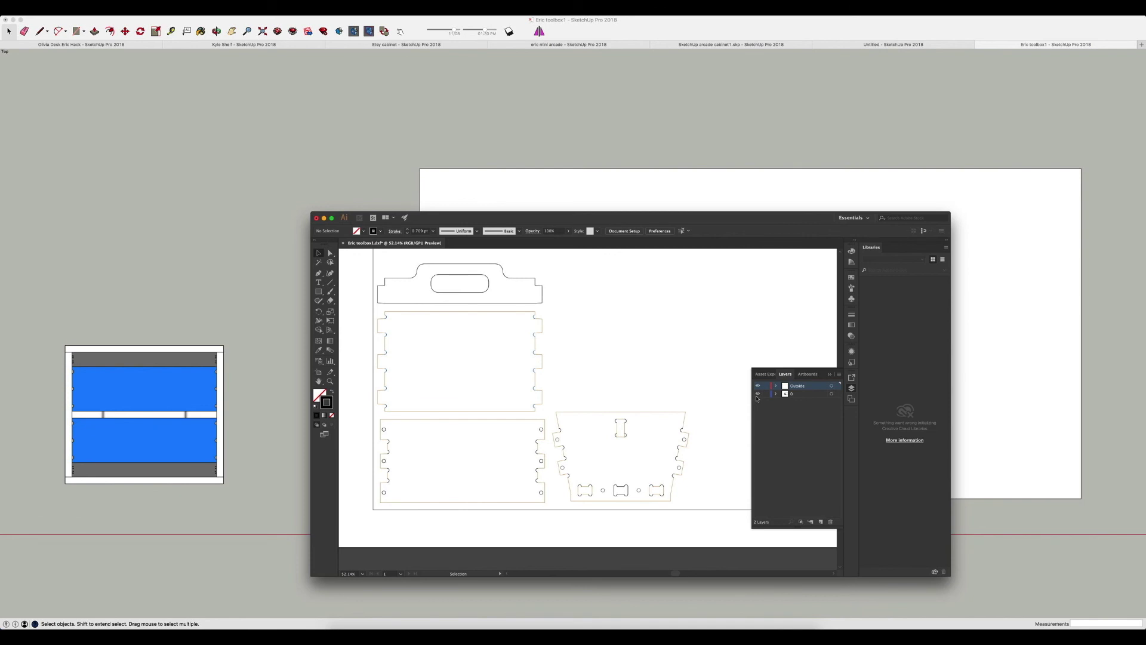
pyautogui.click(758, 394)
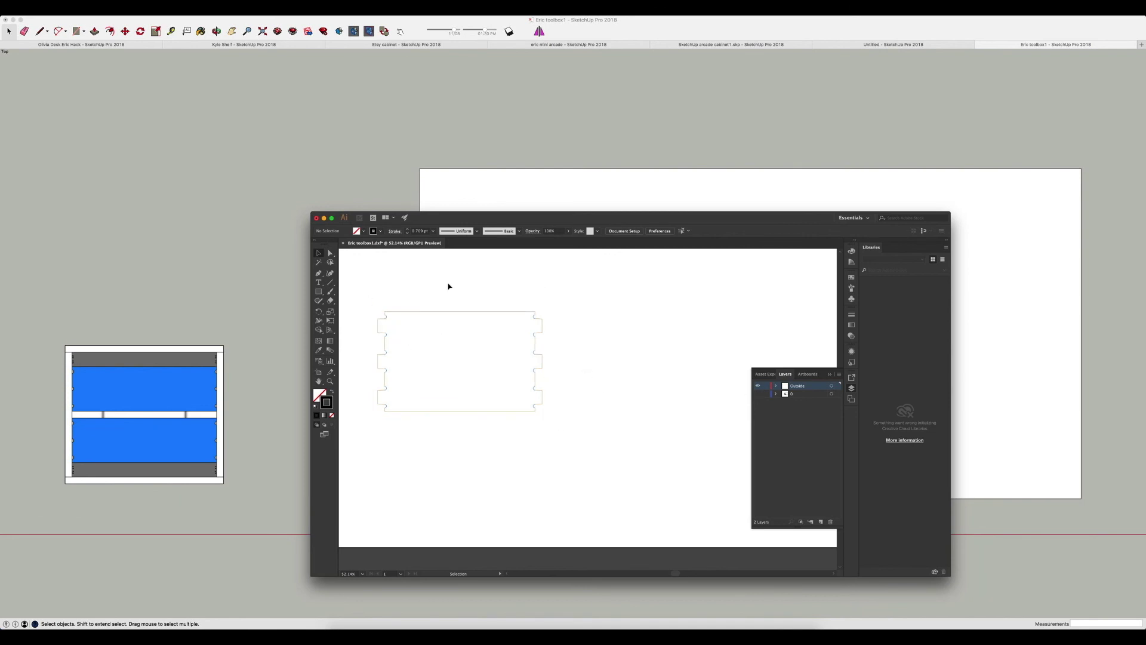
pyautogui.click(758, 386)
pyautogui.click(758, 386)
pyautogui.keyDown('alt'); pyautogui.scroll(3, 424, 324); pyautogui.keyUp('alt')
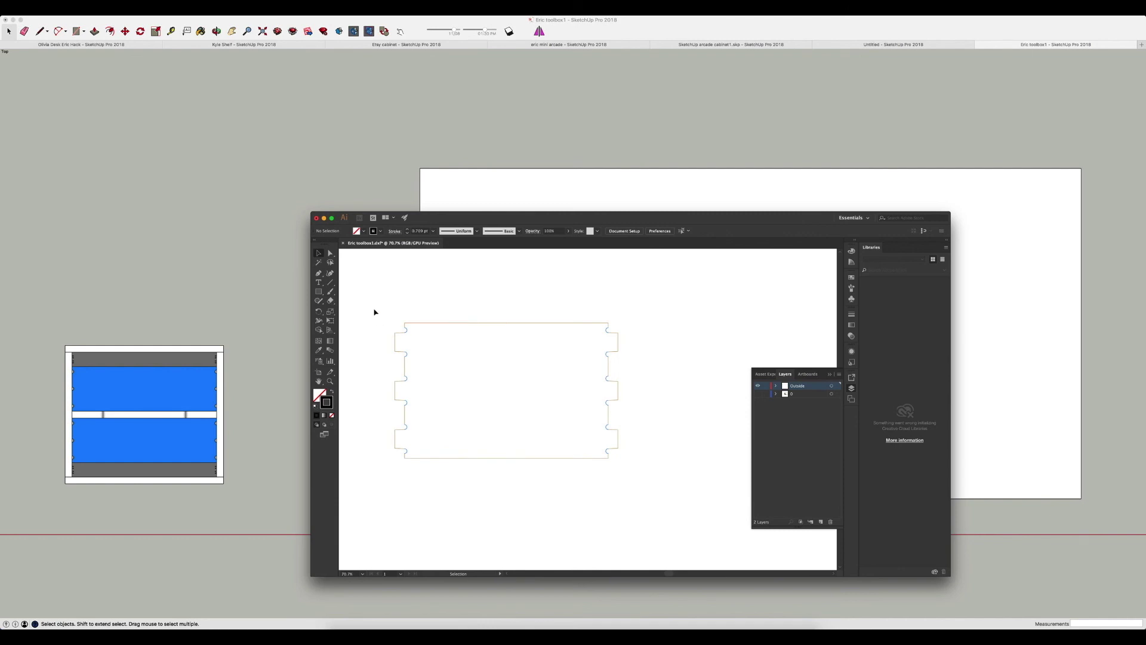
# Step: Select the bottom board's outline on the Outside layer and check its anchor points with the Direct Selection tool
pyautogui.moveTo(374, 312); pyautogui.dragTo(668, 484)
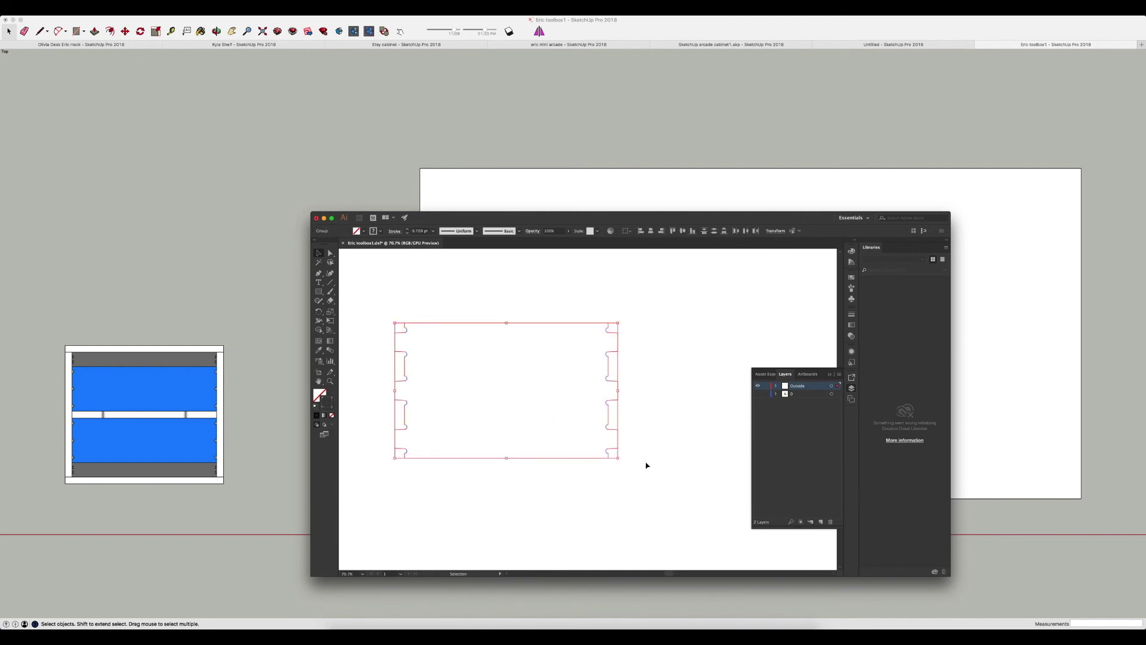
pyautogui.press('a')
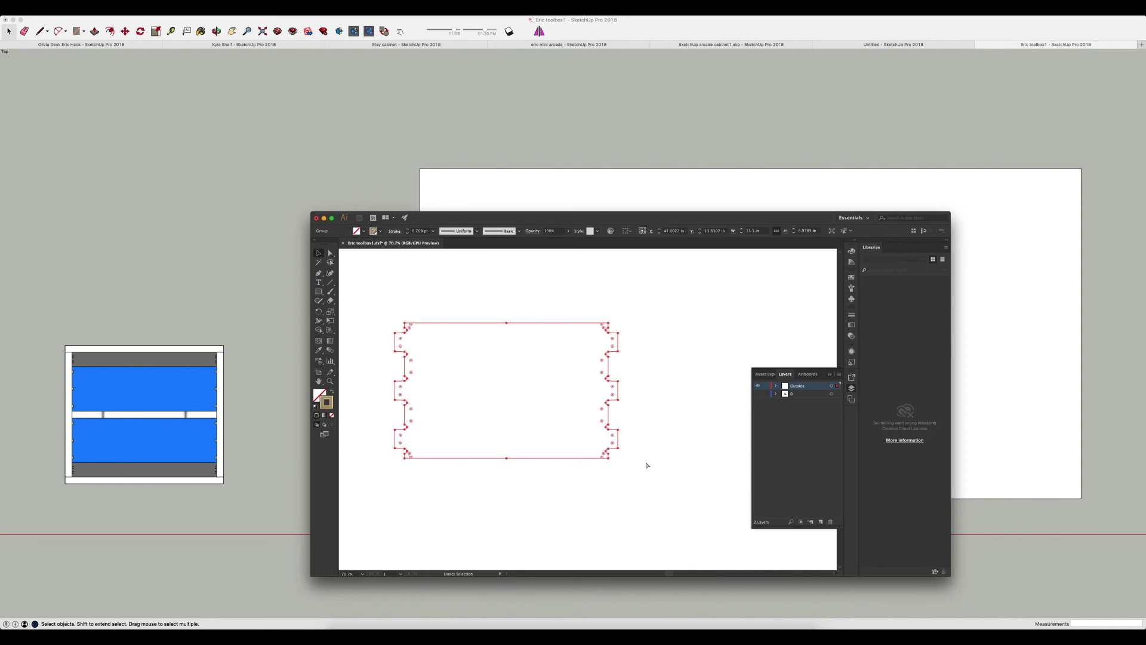
pyautogui.press('v')
pyautogui.click(647, 464)
pyautogui.click(615, 404)
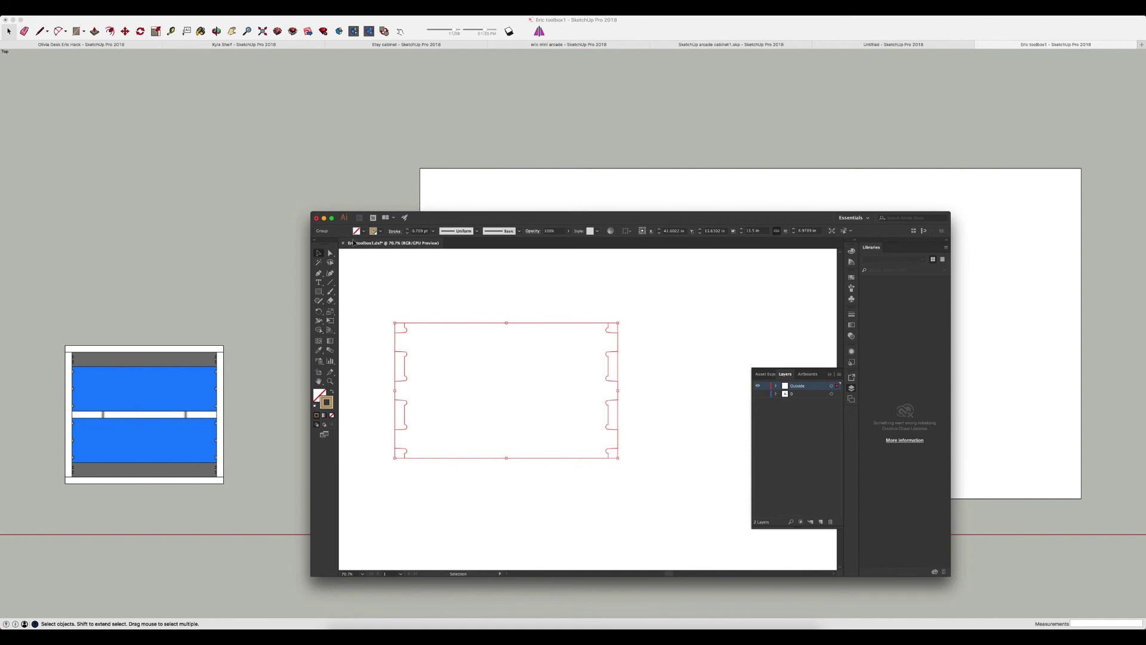
pyautogui.click(69, 7)
pyautogui.click(84, 77)
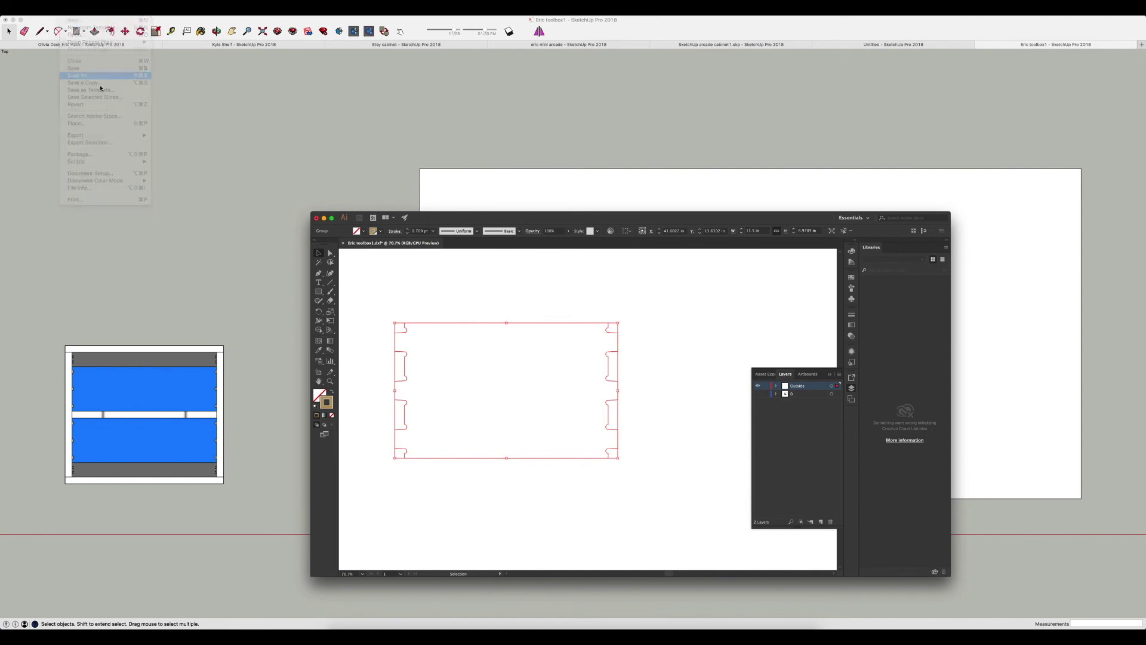
pyautogui.click(573, 289)
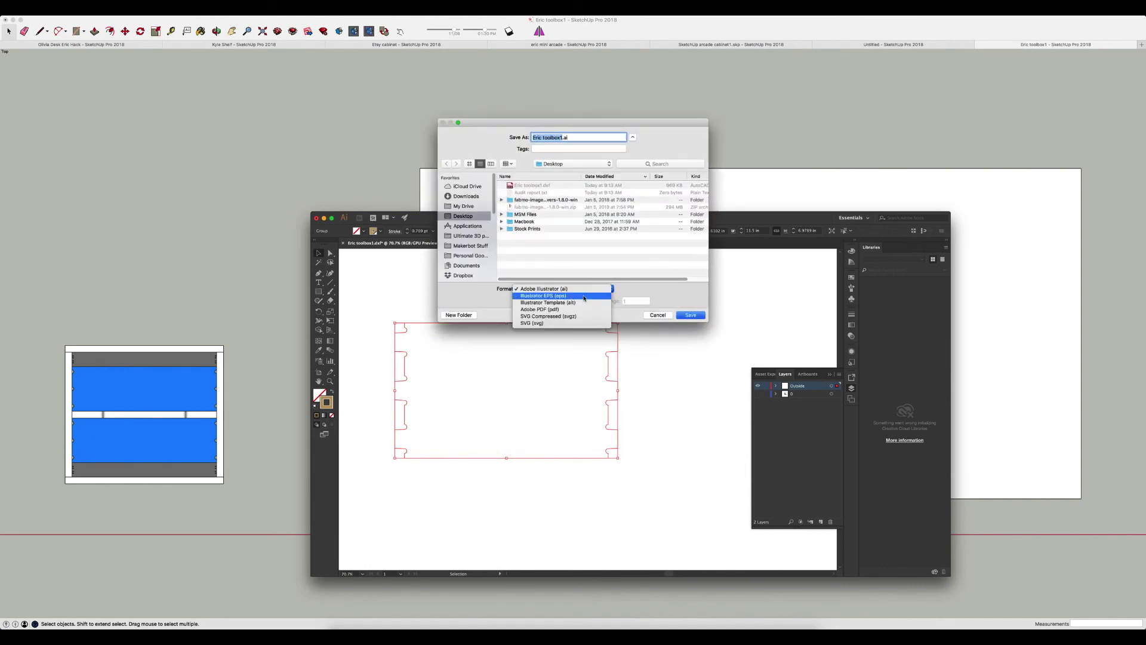
pyautogui.click(582, 323)
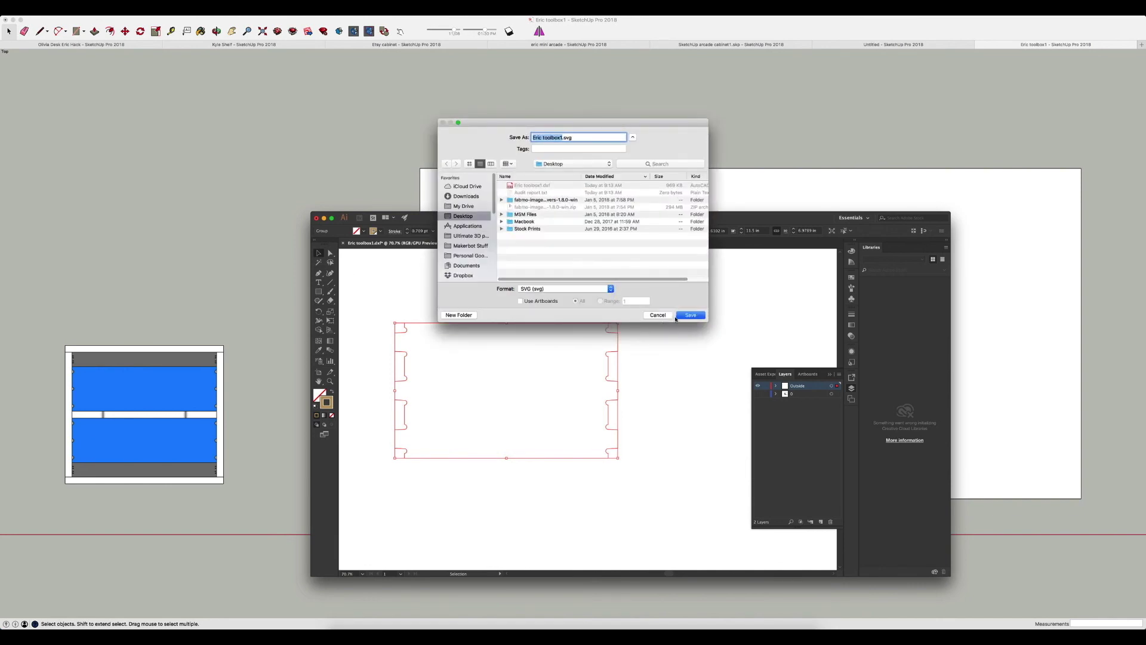
pyautogui.click(657, 315)
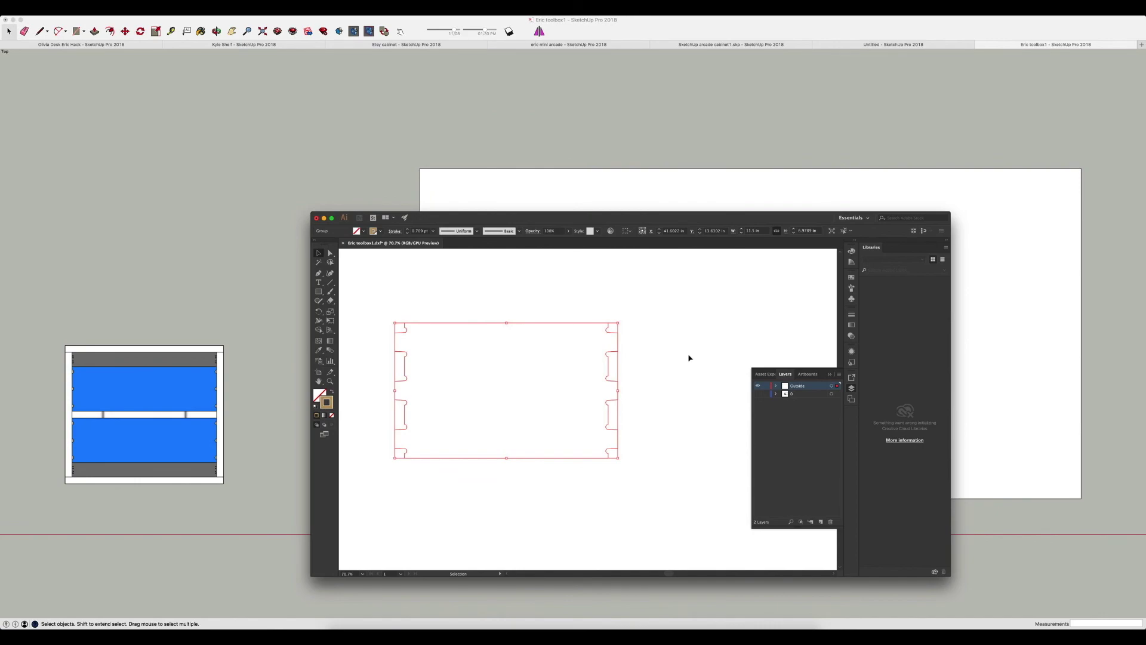